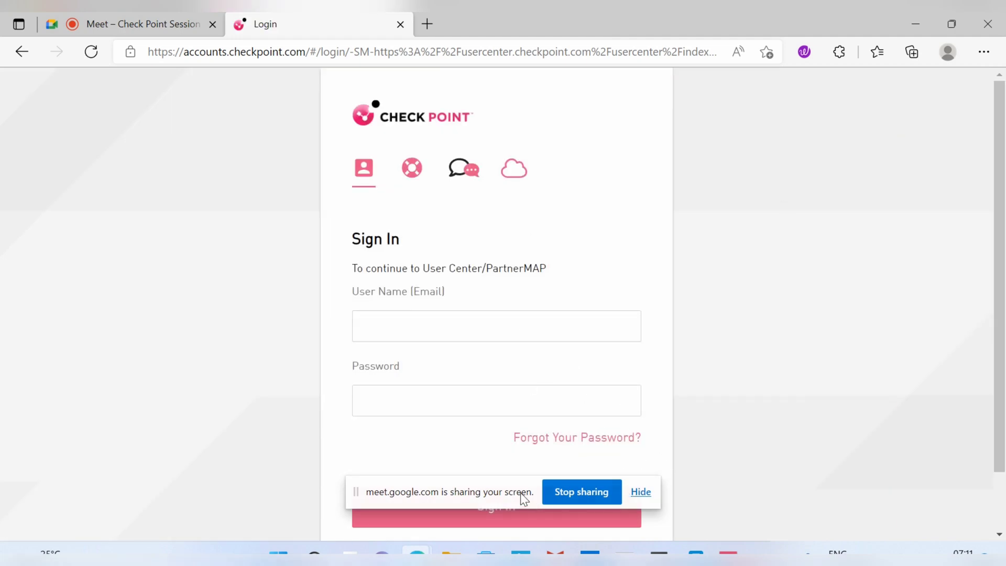
{"action": "left_click", "coordinate": [494, 487]}
{"action": "left_click", "coordinate": [641, 492]}
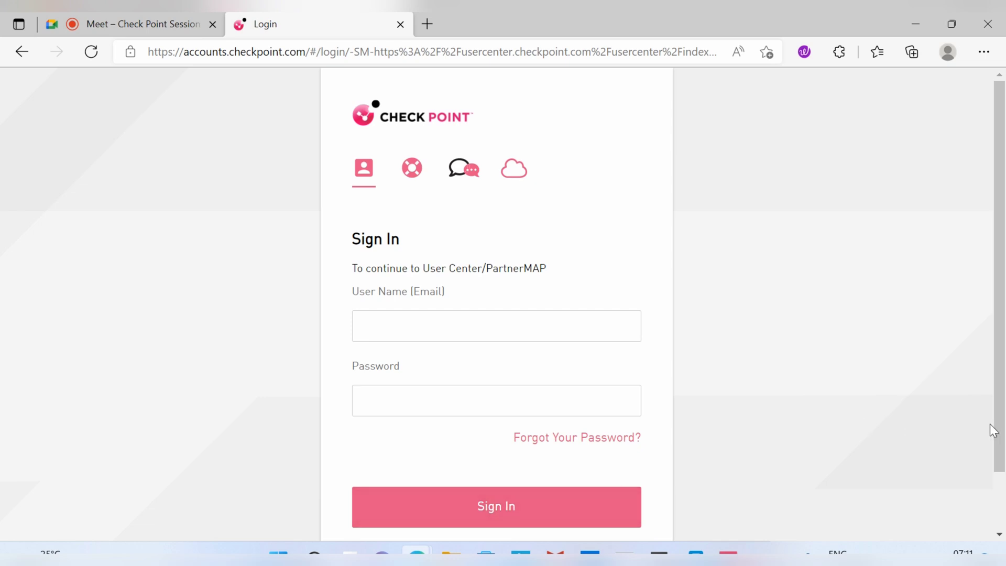
{"action": "scroll", "coordinate": [998, 434], "scroll_direction": "down", "scroll_amount": 2}
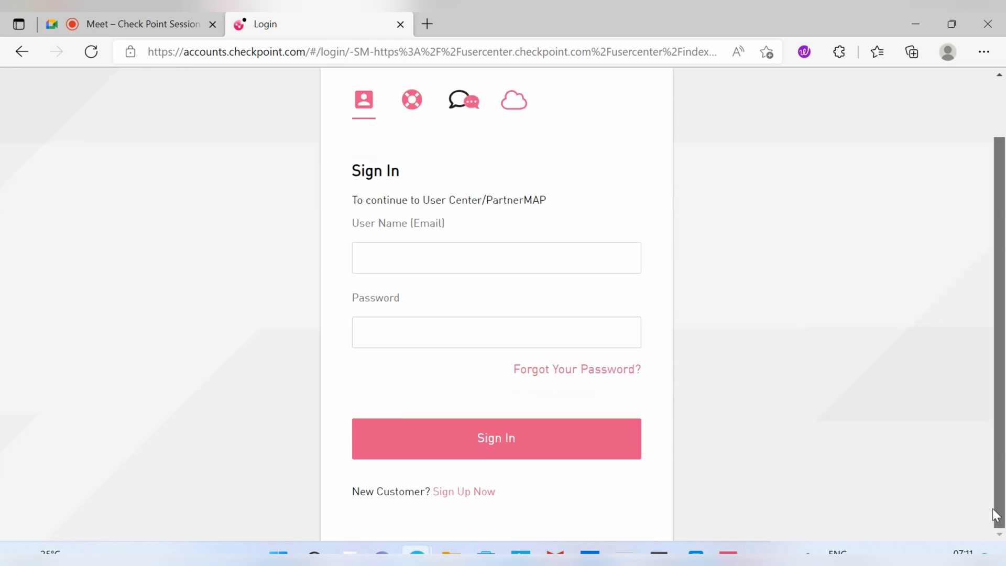
{"action": "left_click", "coordinate": [473, 492]}
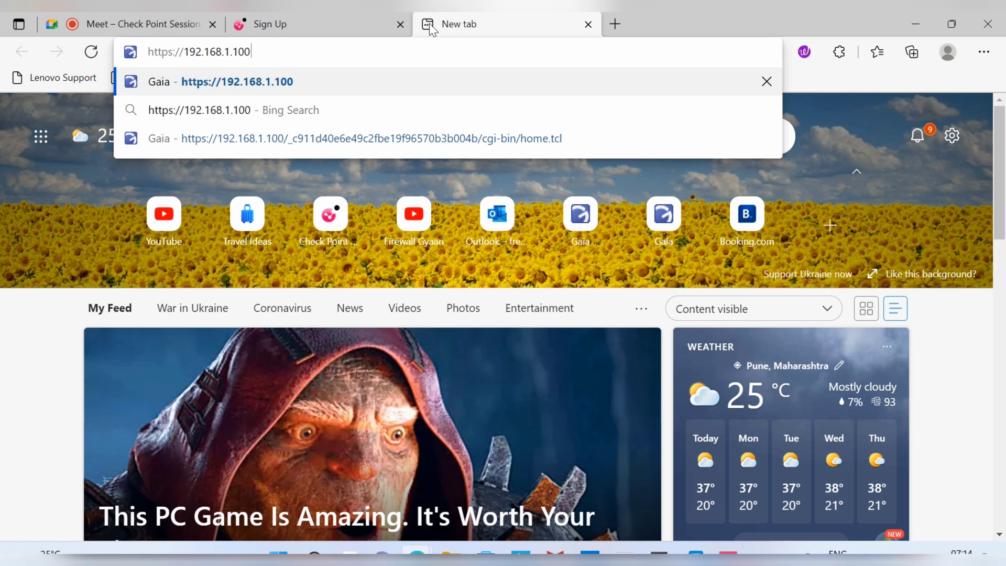
{"action": "key", "text": "Return"}
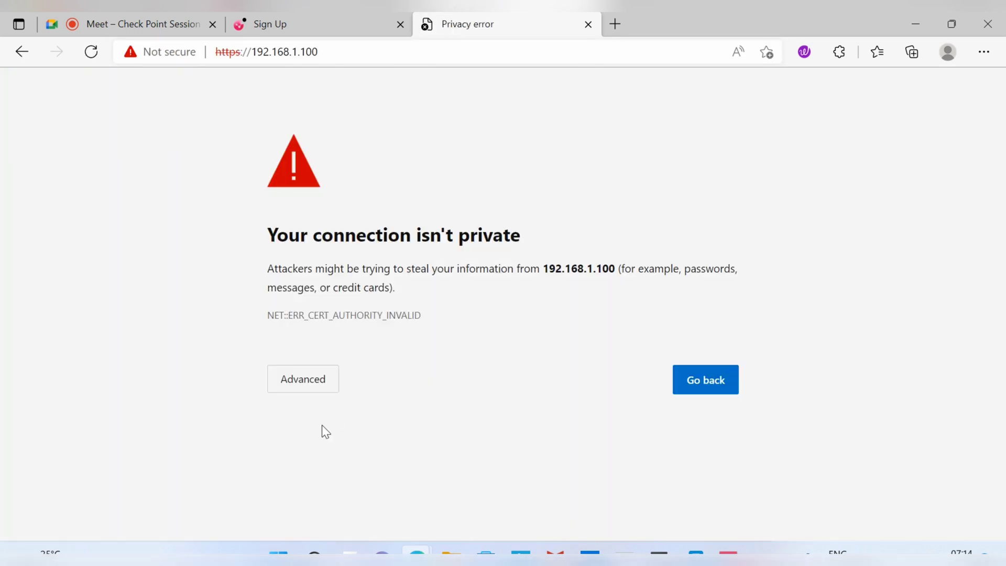
Bypass the certificate warning and log in to the Gaia Portal as admin with its password.
{"action": "left_click", "coordinate": [298, 388]}
{"action": "left_click", "coordinate": [344, 504]}
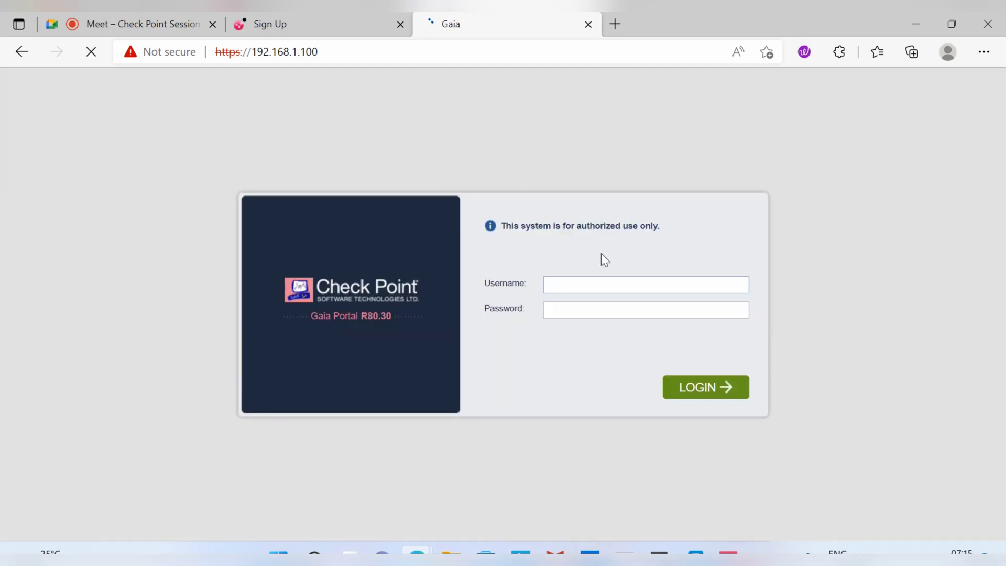
{"action": "type", "text": "admin"}
{"action": "key", "text": "Tab"}
{"action": "type", "text": "••••••••"}
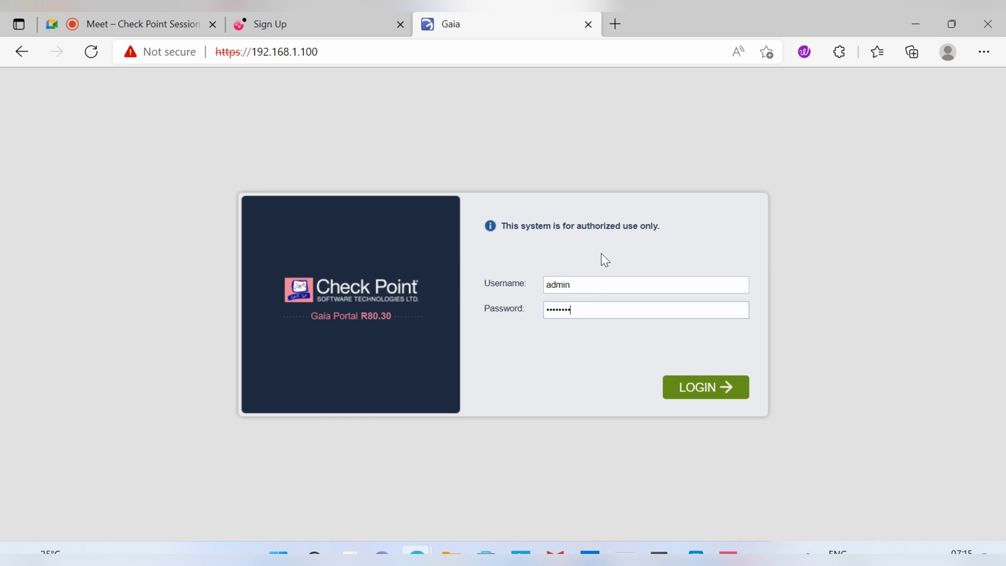
{"action": "left_click", "coordinate": [719, 392]}
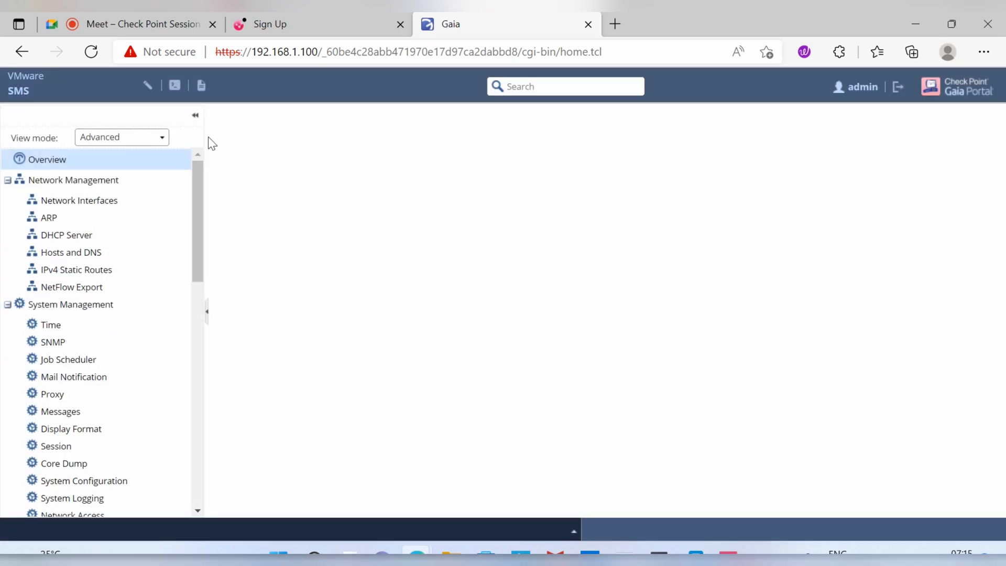
Review License Status, cancel a new Offline Activation license, then return to the Sign Up tab.
{"action": "left_click_drag", "start_coordinate": [202, 211], "coordinate": [199, 438]}
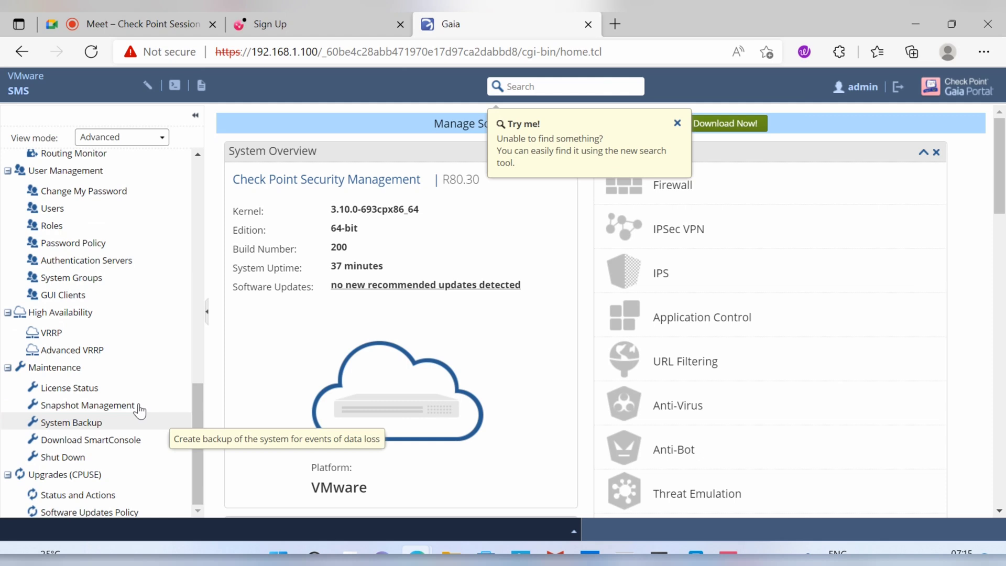
{"action": "left_click", "coordinate": [81, 390]}
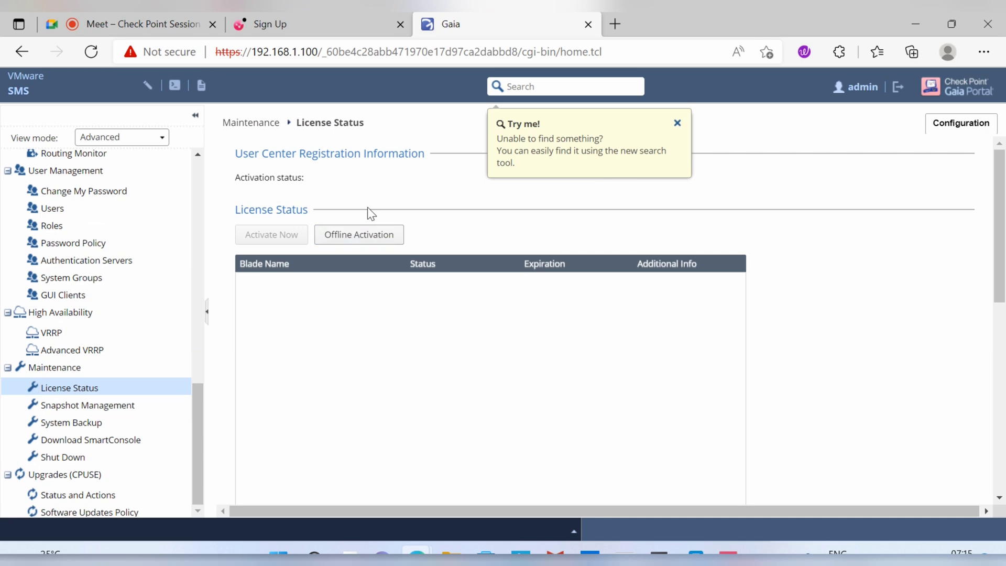
{"action": "left_click", "coordinate": [350, 254]}
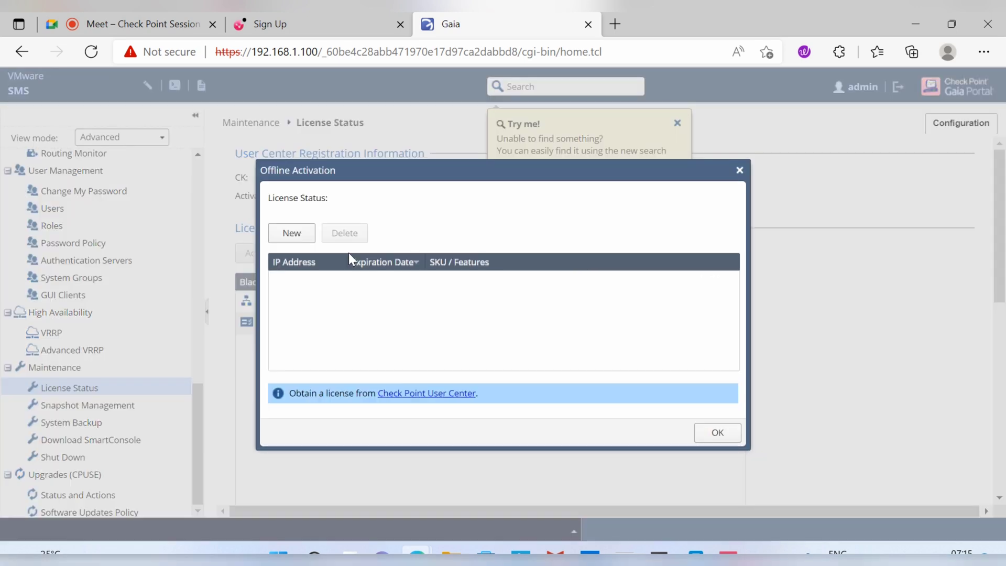
{"action": "left_click", "coordinate": [300, 242]}
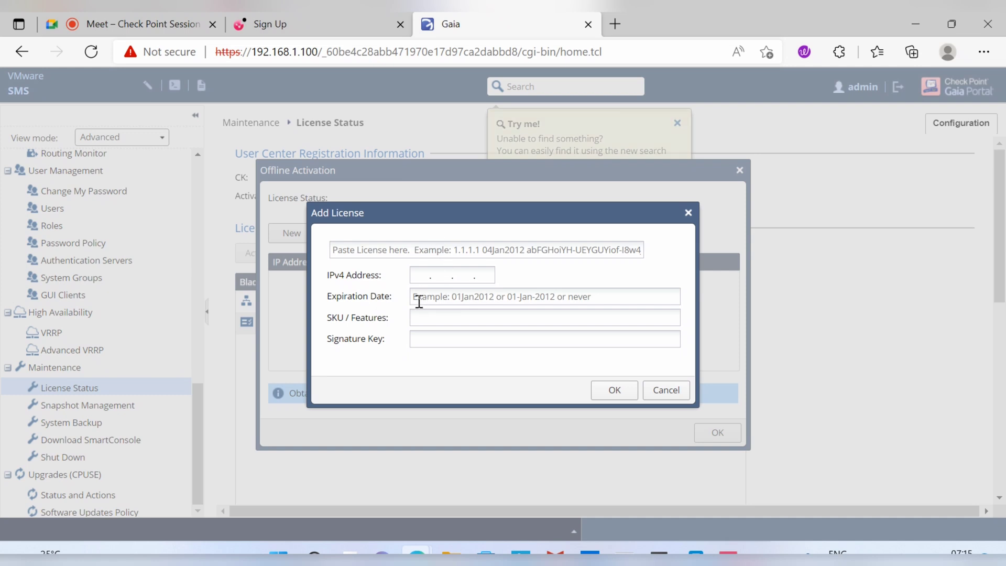
{"action": "left_click", "coordinate": [666, 390]}
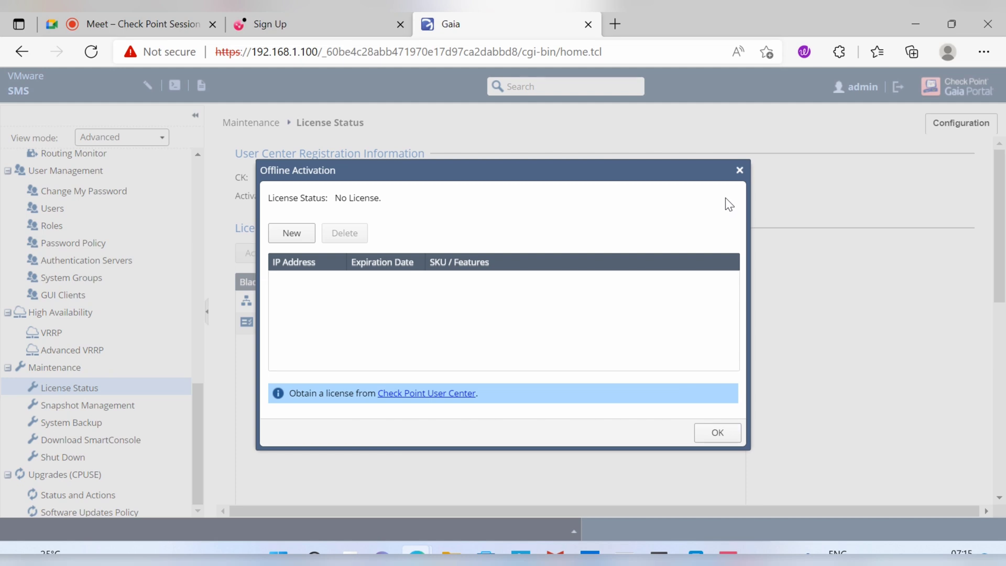
{"action": "left_click", "coordinate": [739, 172]}
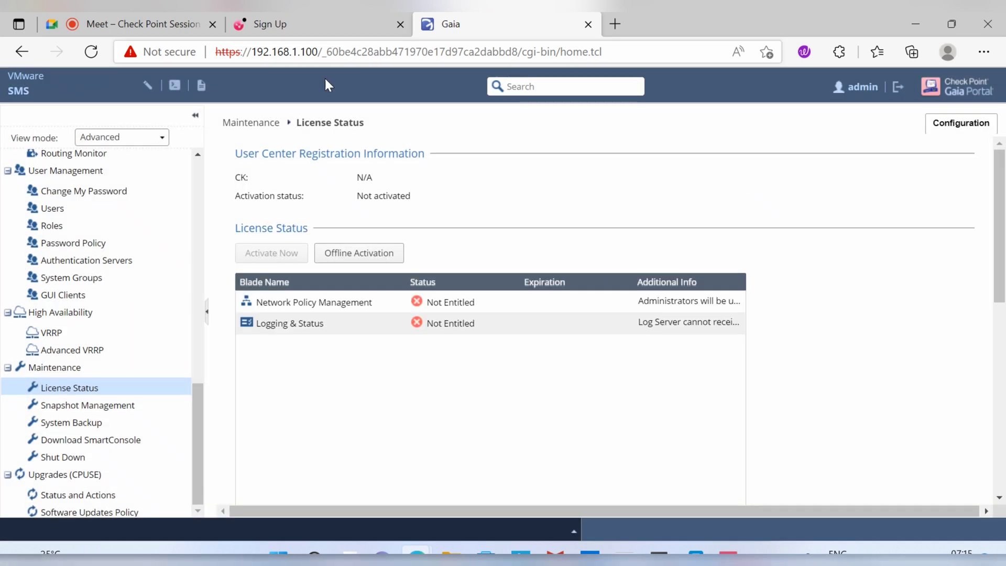
{"action": "left_click", "coordinate": [296, 23]}
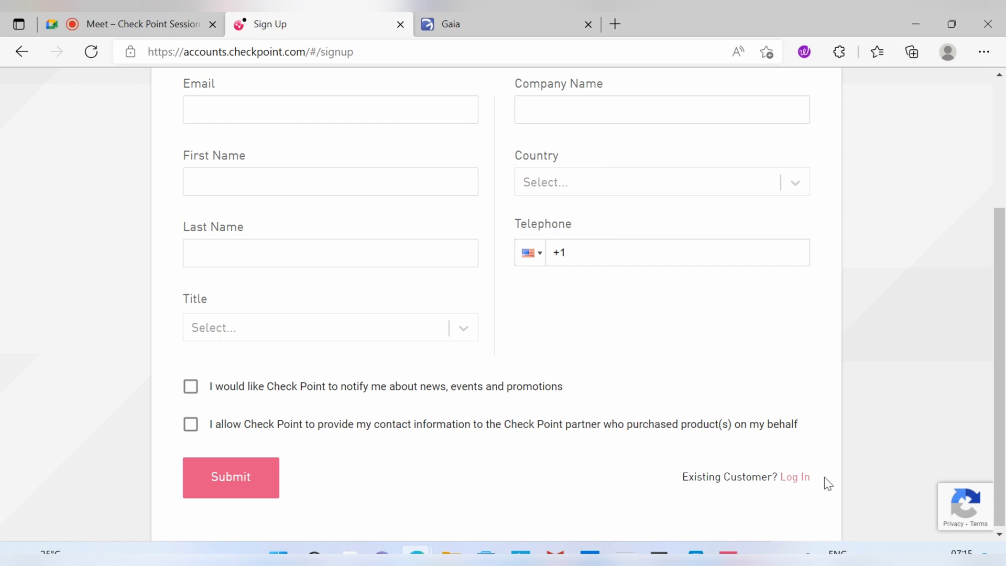
Log in to User Center using the saved account e-mail and its password.
{"action": "left_click", "coordinate": [801, 479]}
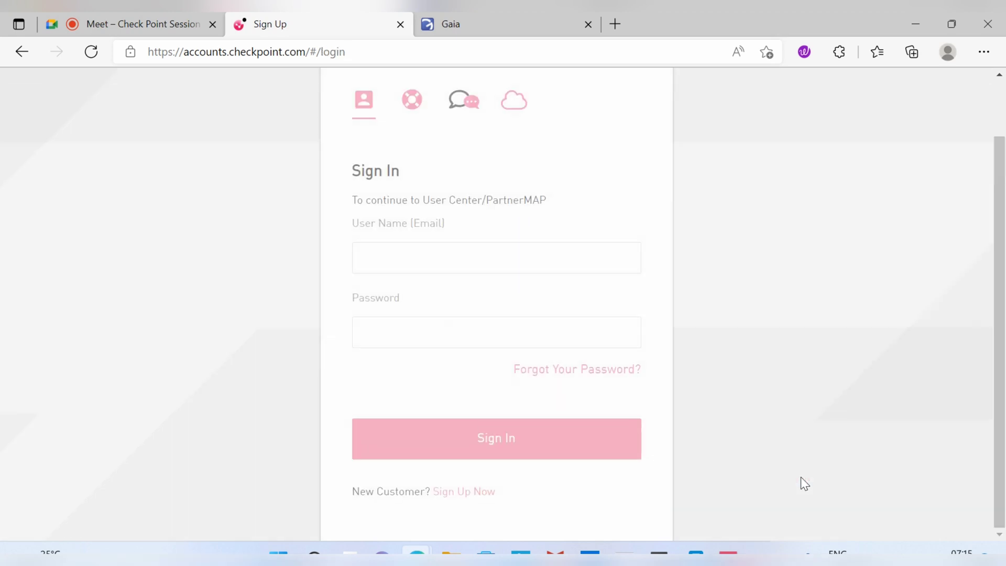
{"action": "left_click", "coordinate": [394, 244]}
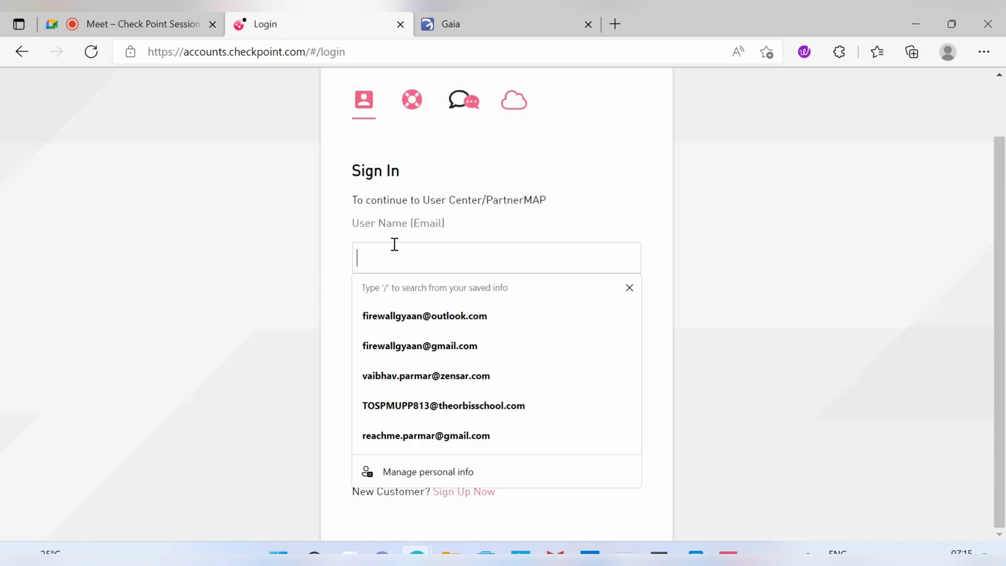
{"action": "left_click", "coordinate": [487, 334]}
{"action": "left_click", "coordinate": [436, 335]}
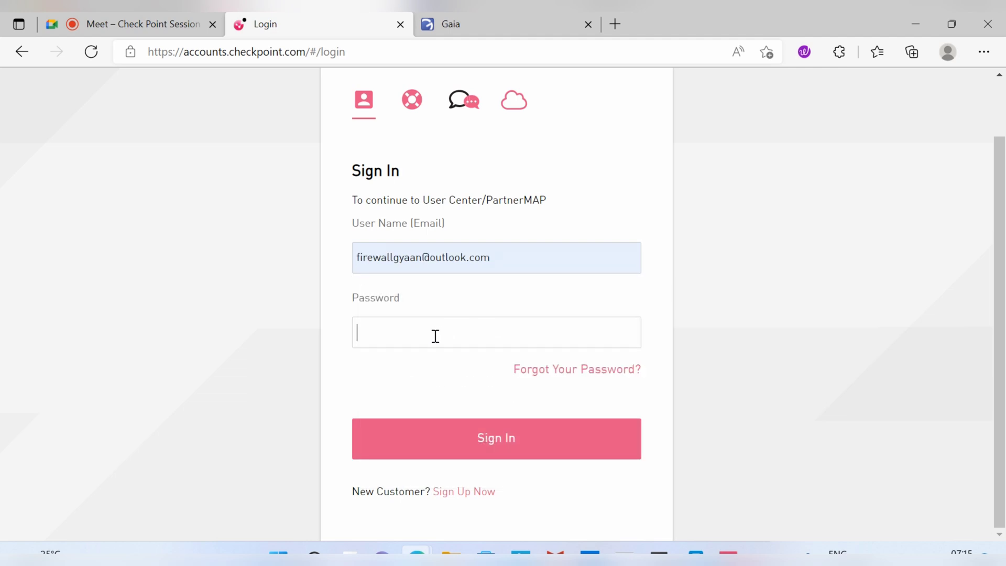
{"action": "type", "text": "*************"}
{"action": "left_click", "coordinate": [500, 446]}
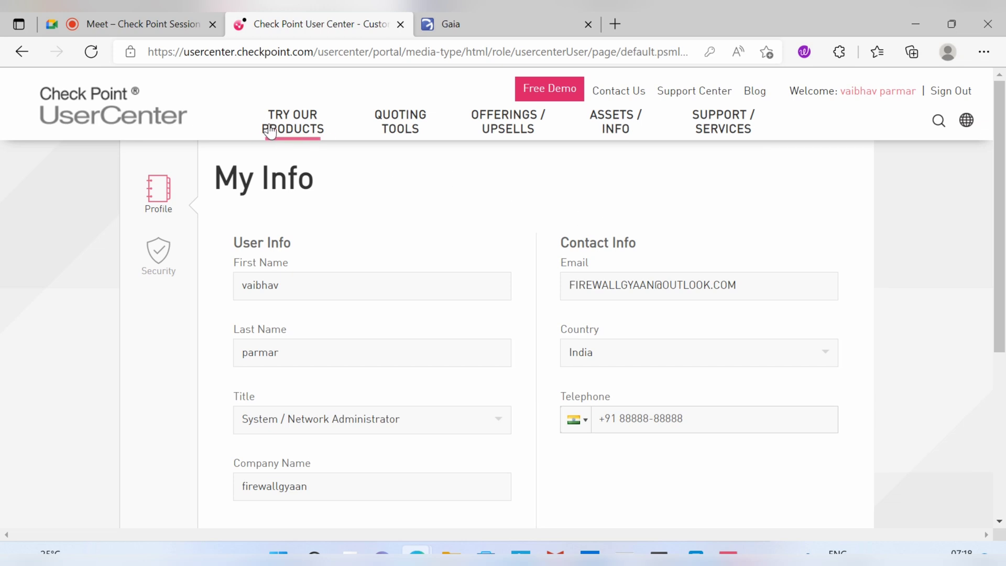
Open Product Evaluation, pick All-in-One then Other Evaluation Option, and open its product chooser.
{"action": "mouse_move", "coordinate": [278, 128]}
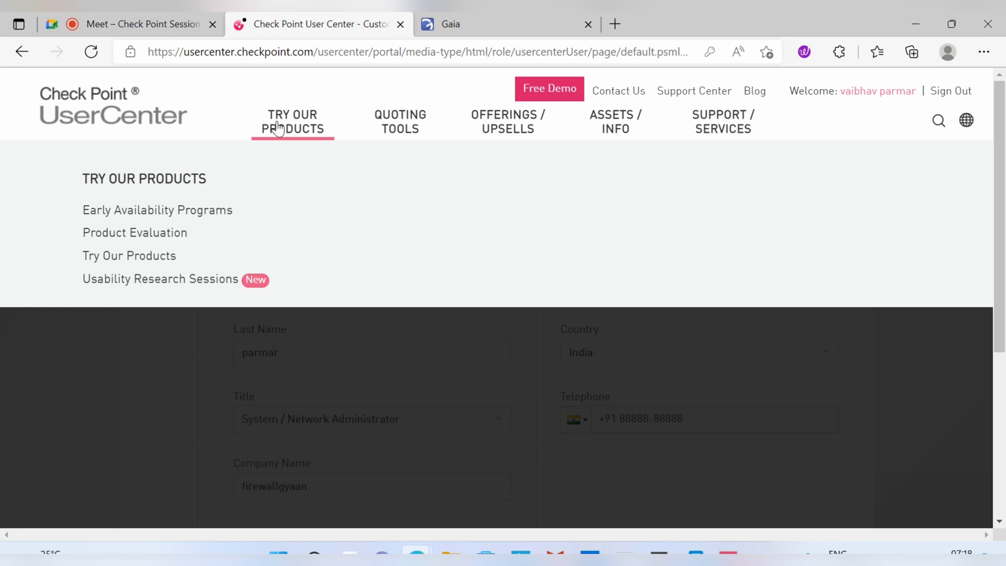
{"action": "left_click", "coordinate": [151, 238]}
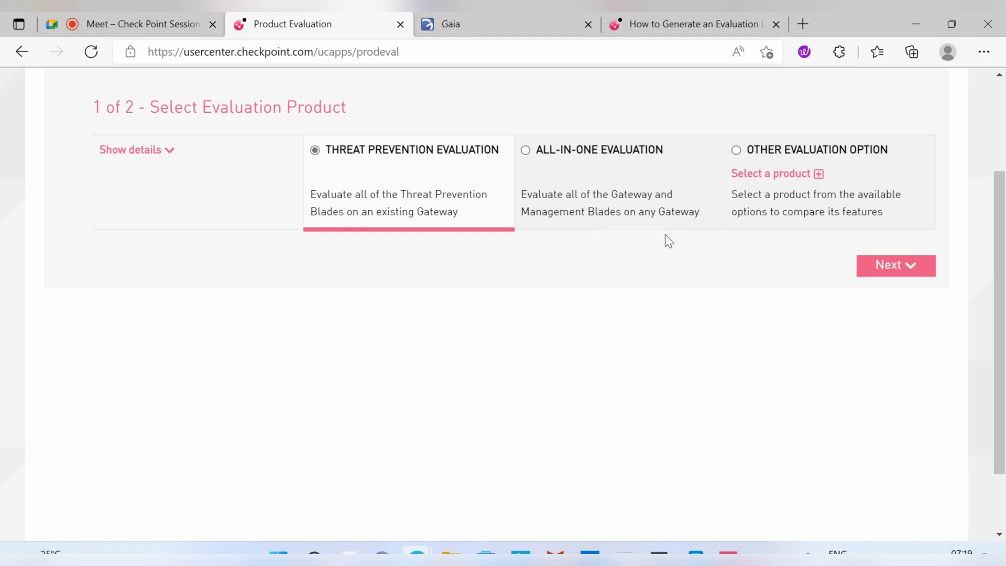
{"action": "left_click", "coordinate": [524, 150]}
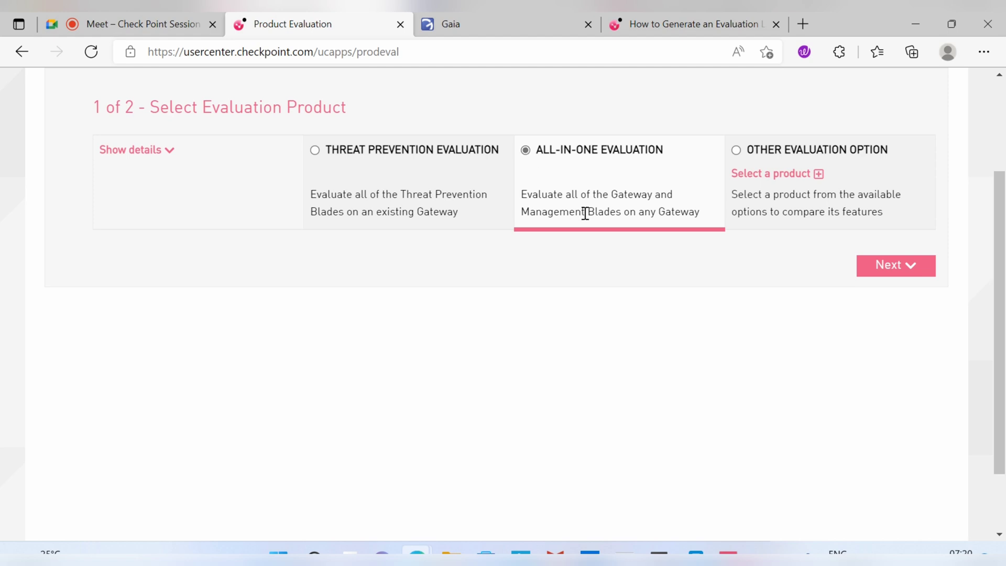
{"action": "left_click", "coordinate": [735, 151]}
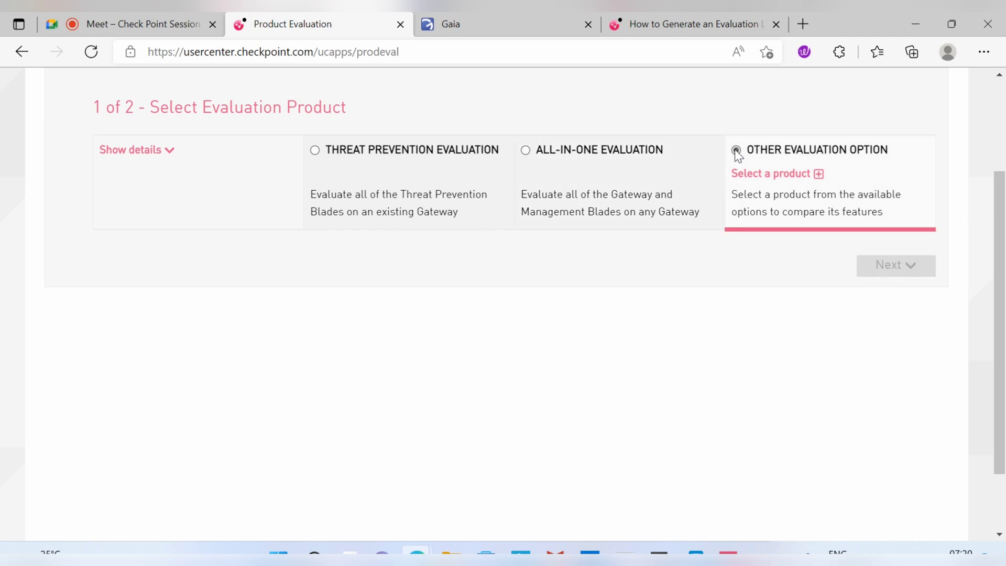
{"action": "left_click", "coordinate": [813, 178]}
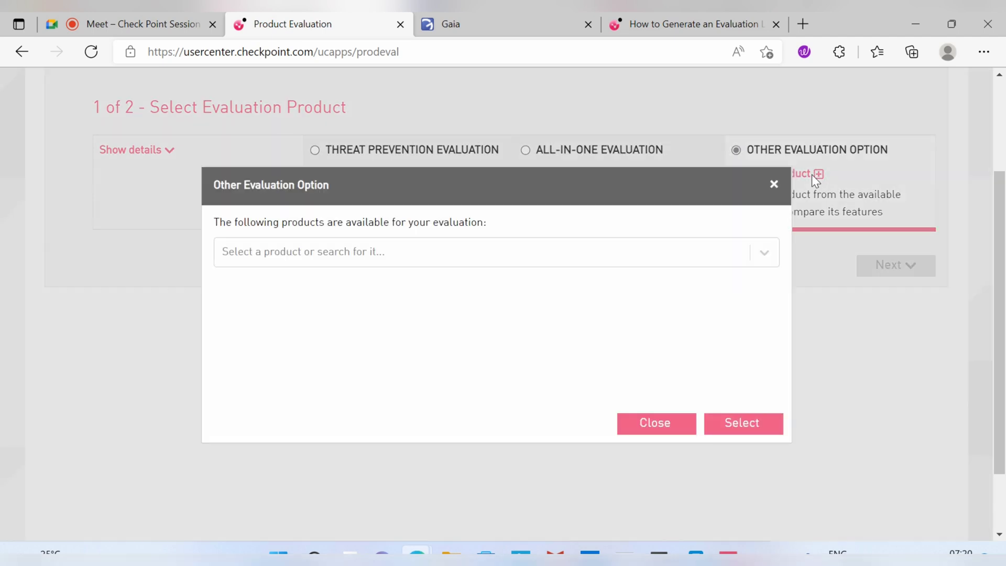
Scroll through the Other Evaluation Option product dropdown, then close the chooser with X.
{"action": "left_click", "coordinate": [762, 255]}
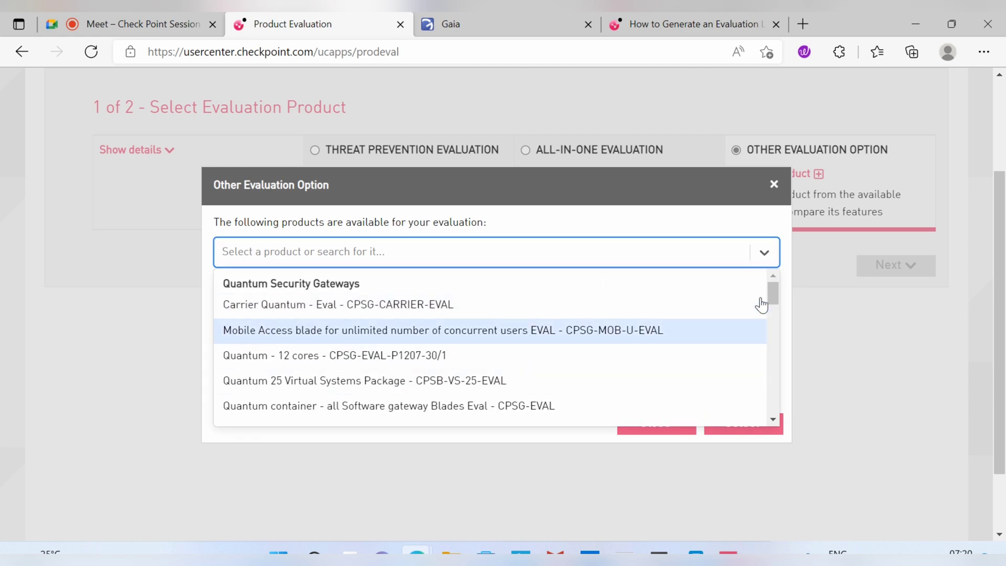
{"action": "left_click_drag", "start_coordinate": [769, 290], "coordinate": [784, 366]}
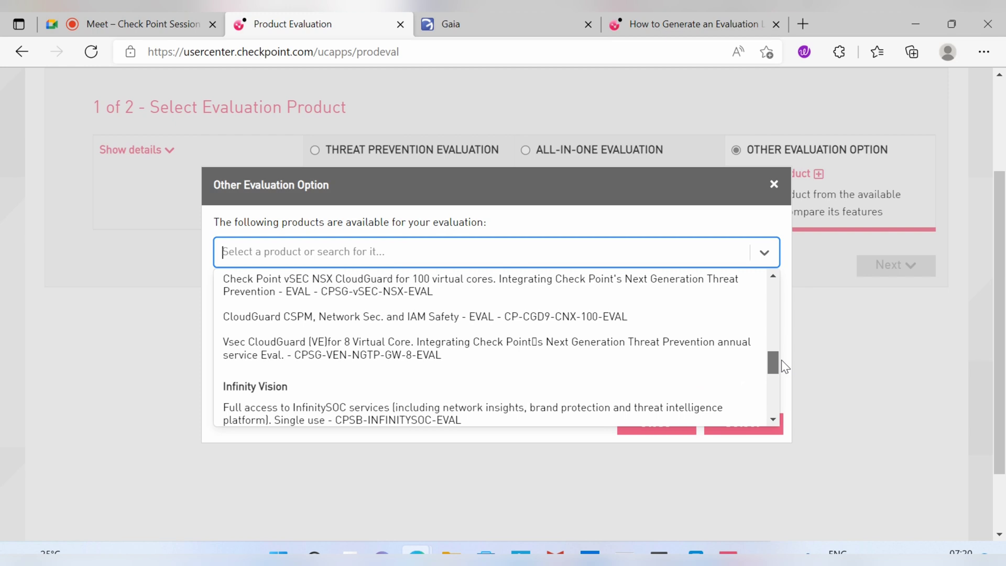
{"action": "left_click_drag", "start_coordinate": [781, 359], "coordinate": [778, 395]}
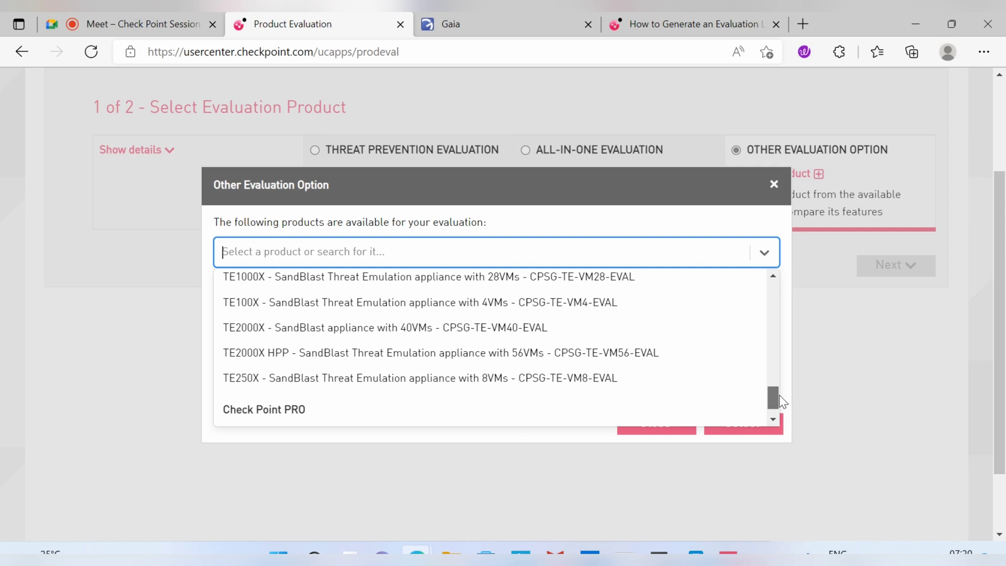
{"action": "left_click_drag", "start_coordinate": [779, 394], "coordinate": [774, 320]}
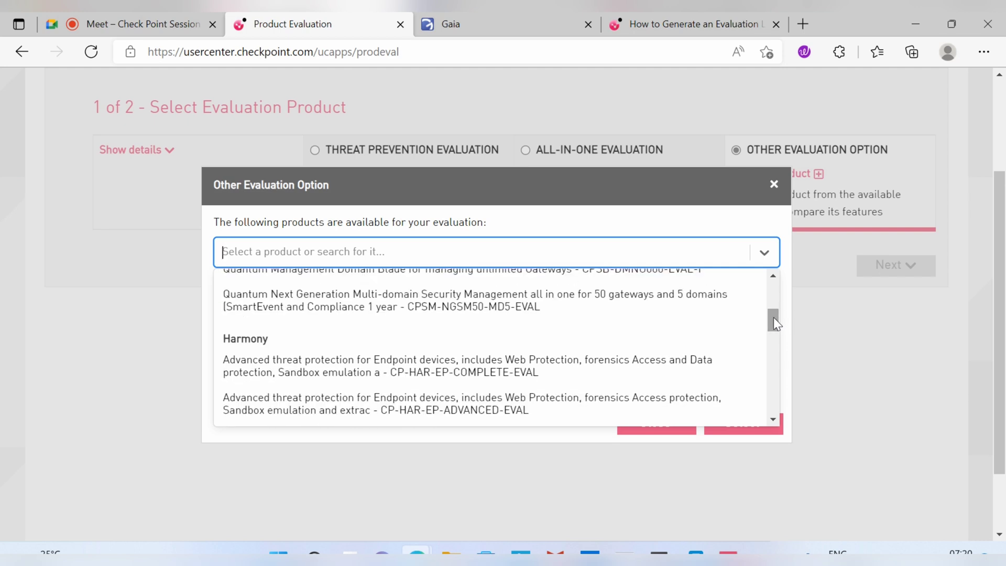
{"action": "left_click_drag", "start_coordinate": [773, 317], "coordinate": [772, 271]}
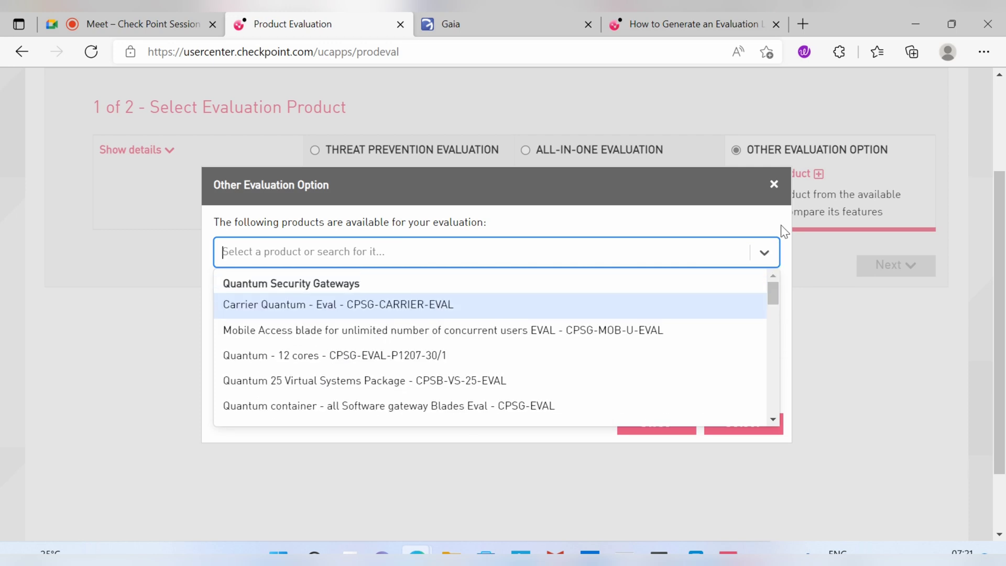
{"action": "left_click", "coordinate": [773, 185]}
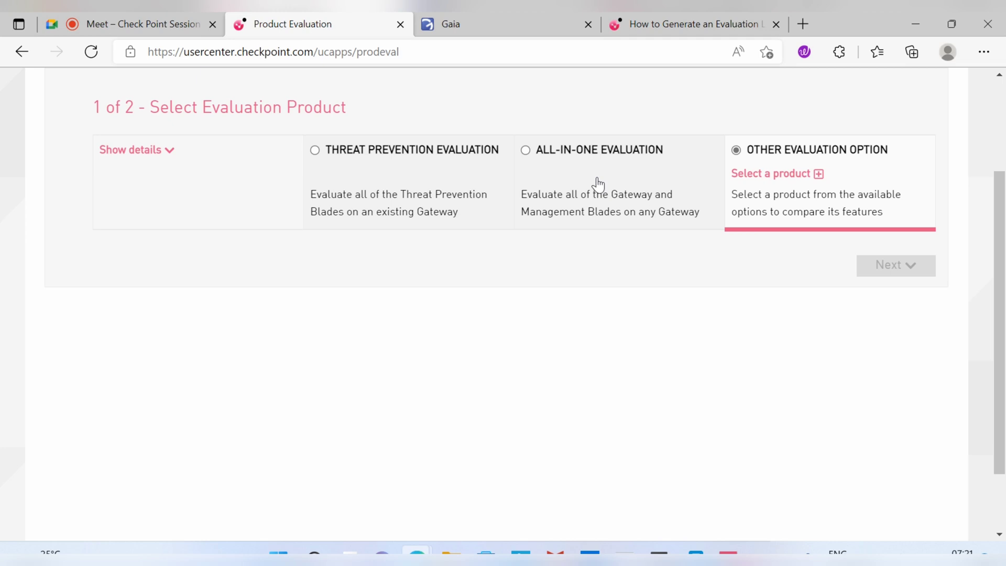
Select ALL-IN-ONE EVALUATION, go Next, and find the User Center Account list empty.
{"action": "left_click", "coordinate": [525, 150]}
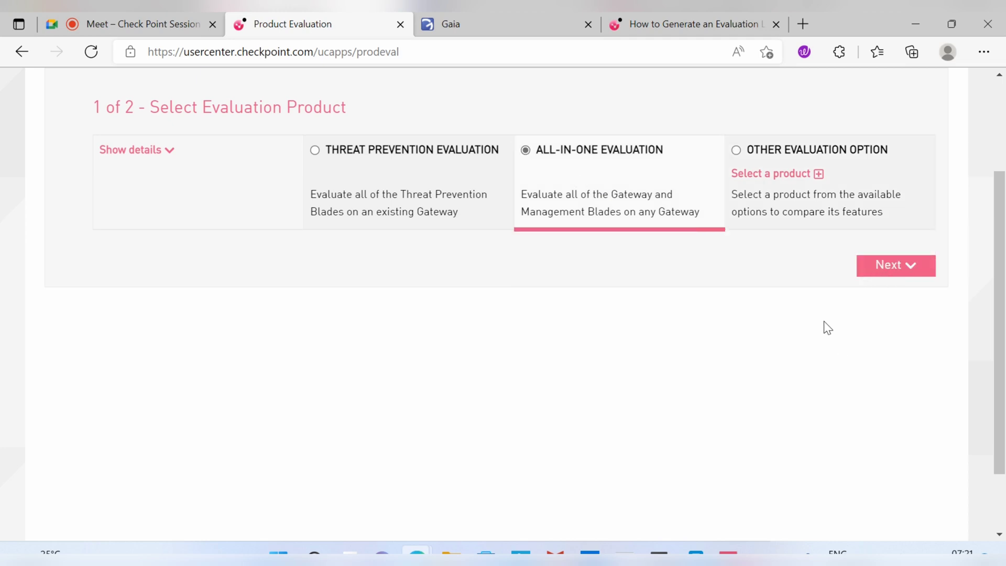
{"action": "left_click", "coordinate": [894, 272]}
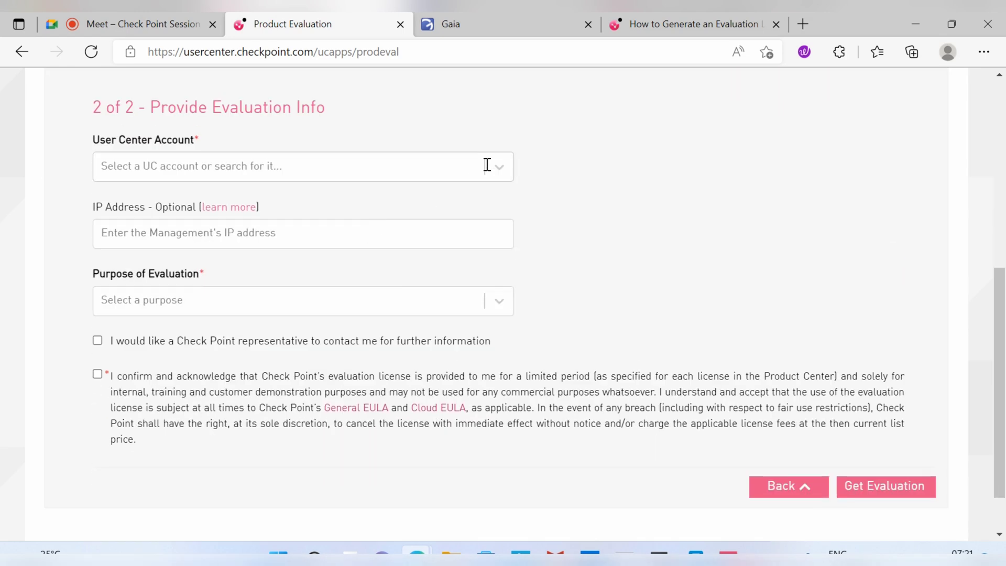
{"action": "left_click", "coordinate": [498, 167]}
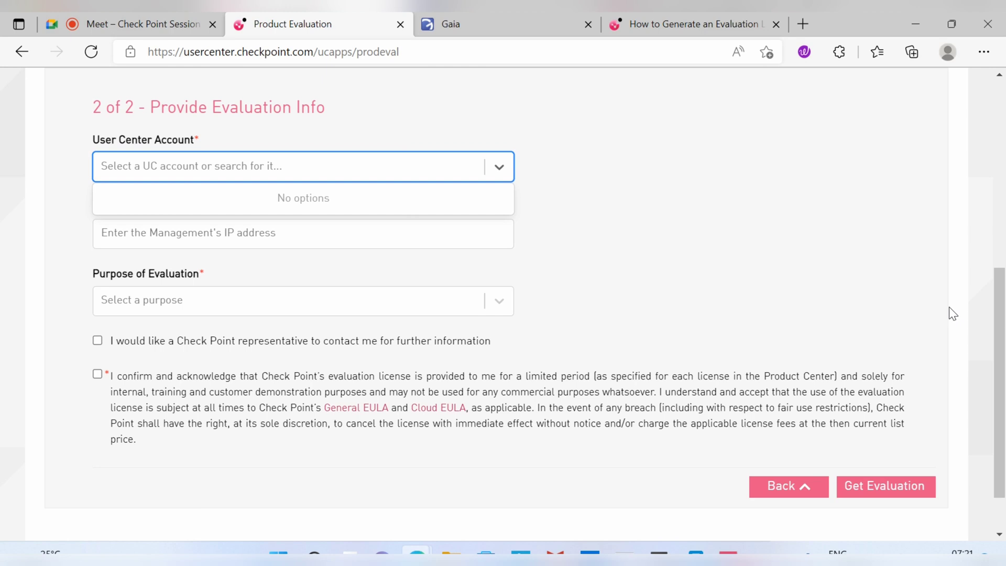
{"action": "left_click_drag", "start_coordinate": [998, 327], "coordinate": [988, 138]}
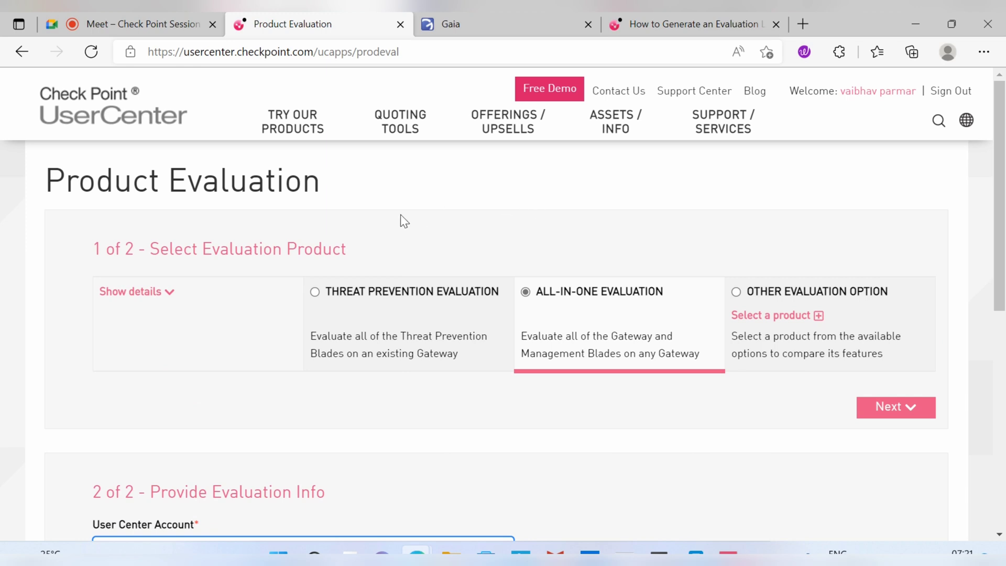
Go from ASSETS / INFO to Product Center and choose Create an Account.
{"action": "left_click", "coordinate": [627, 128]}
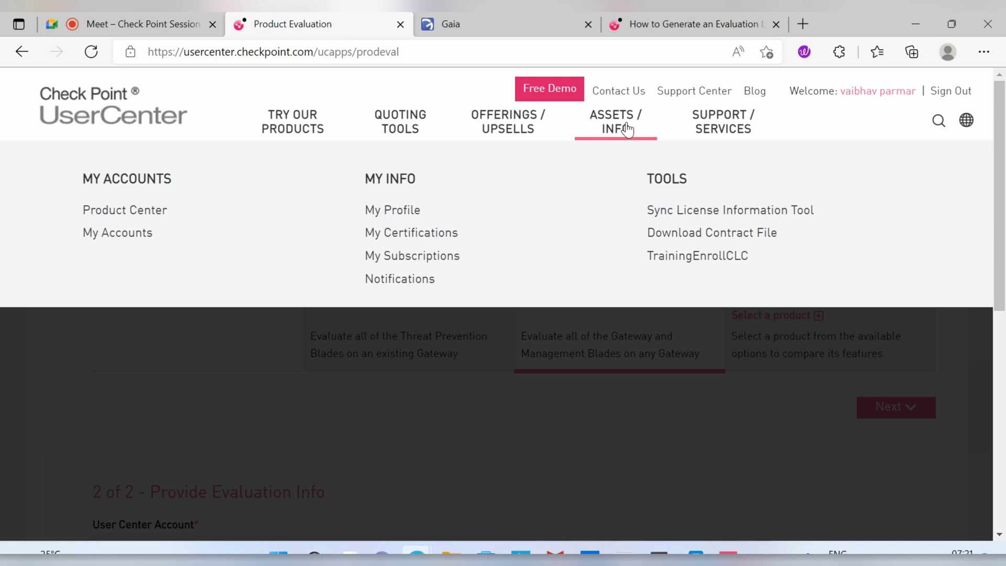
{"action": "left_click", "coordinate": [138, 215]}
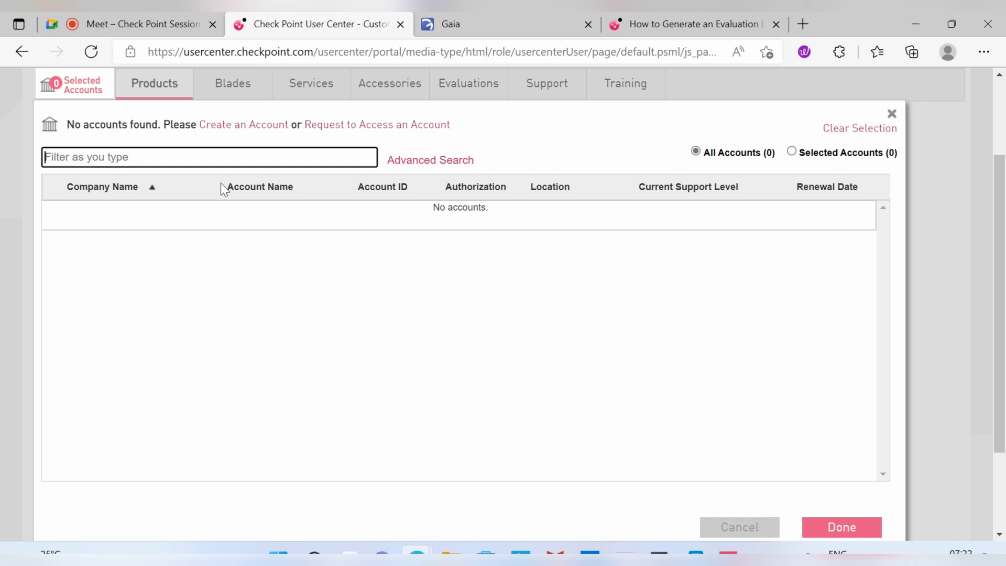
{"action": "left_click", "coordinate": [247, 128]}
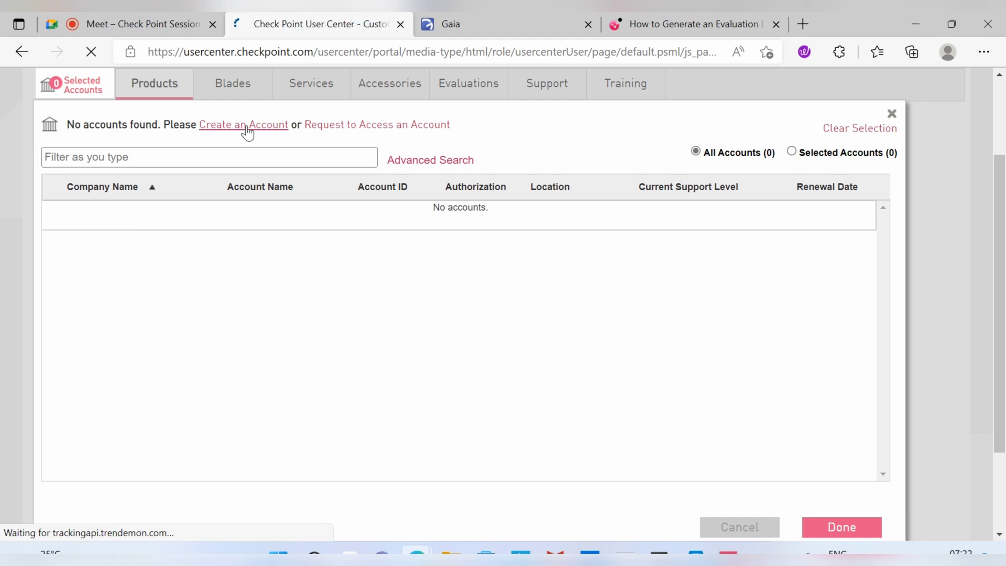
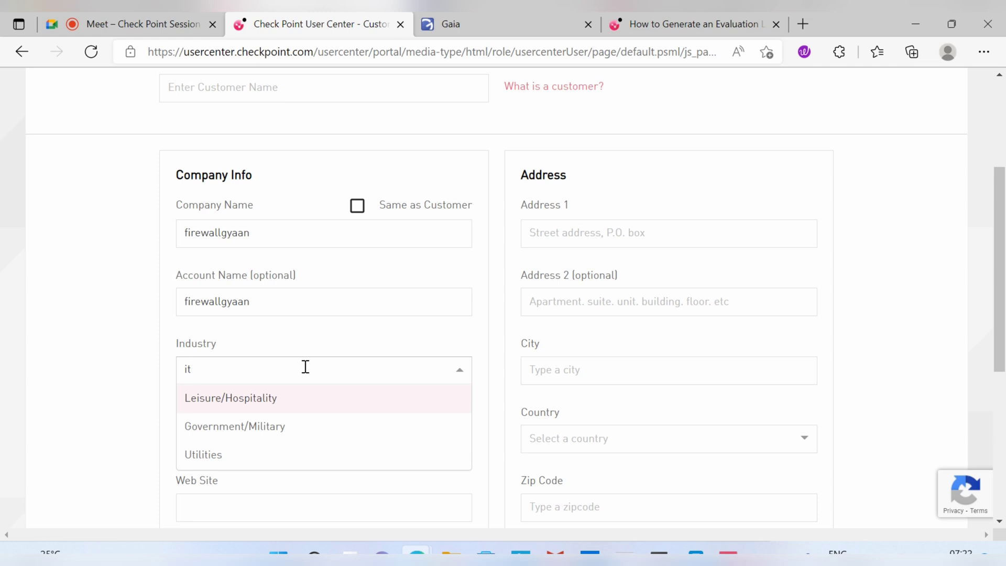
Set the account's industry to Other.
{"action": "key", "text": "BackSpace"}
{"action": "key", "text": "BackSpace"}
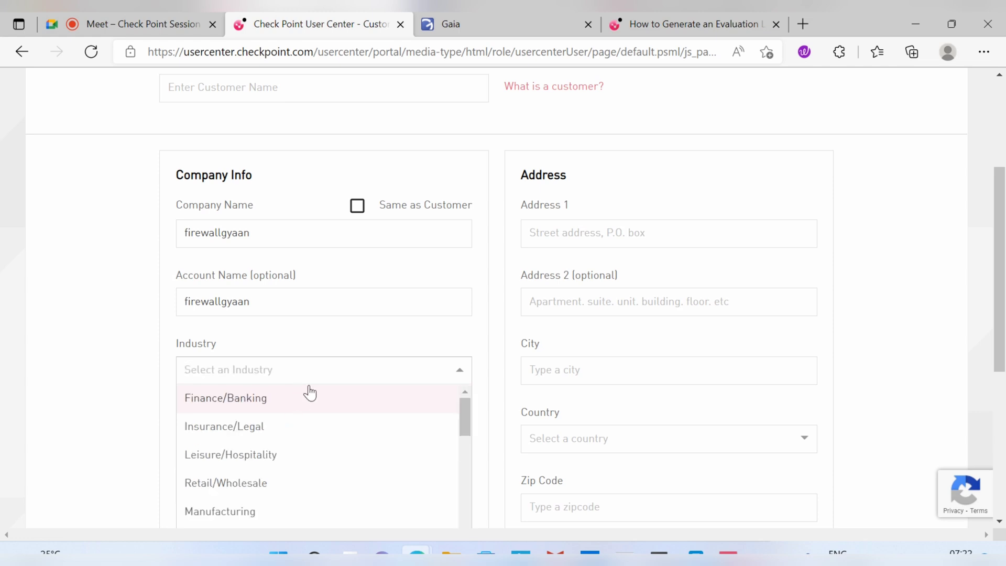
{"action": "type", "text": "inf"}
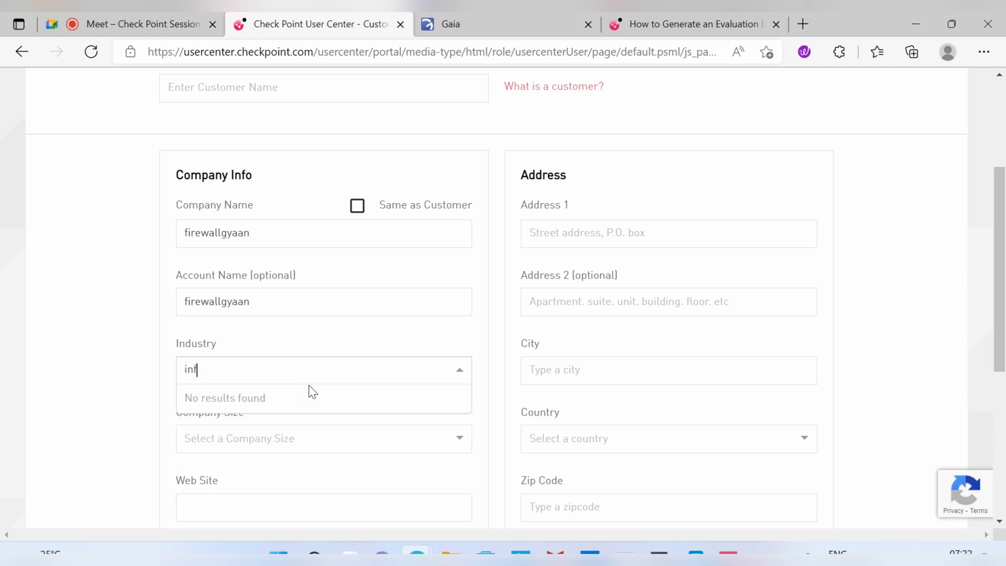
{"action": "key", "text": "BackSpace"}
{"action": "key", "text": "BackSpace"}
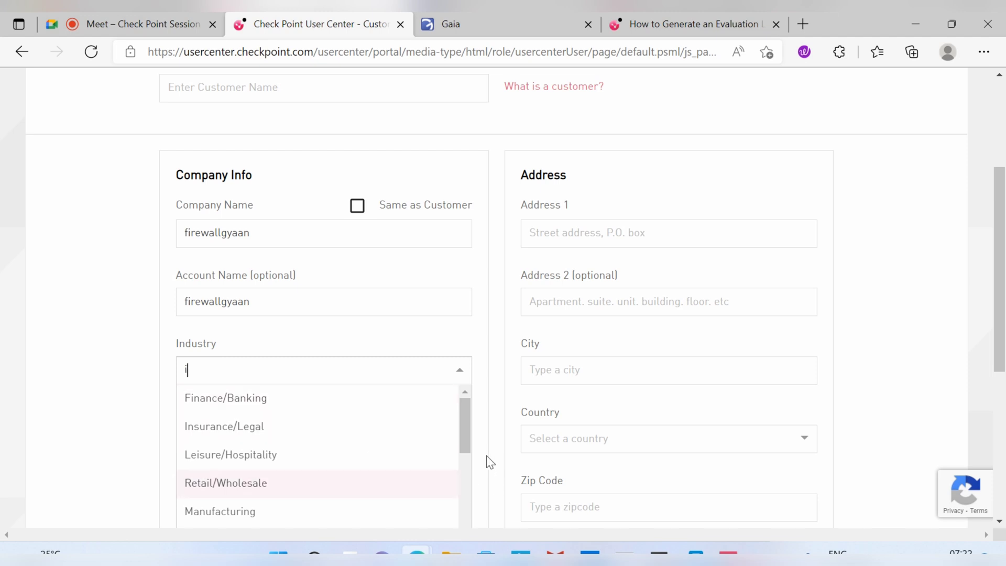
{"action": "left_click", "coordinate": [457, 438]}
{"action": "left_click", "coordinate": [466, 378]}
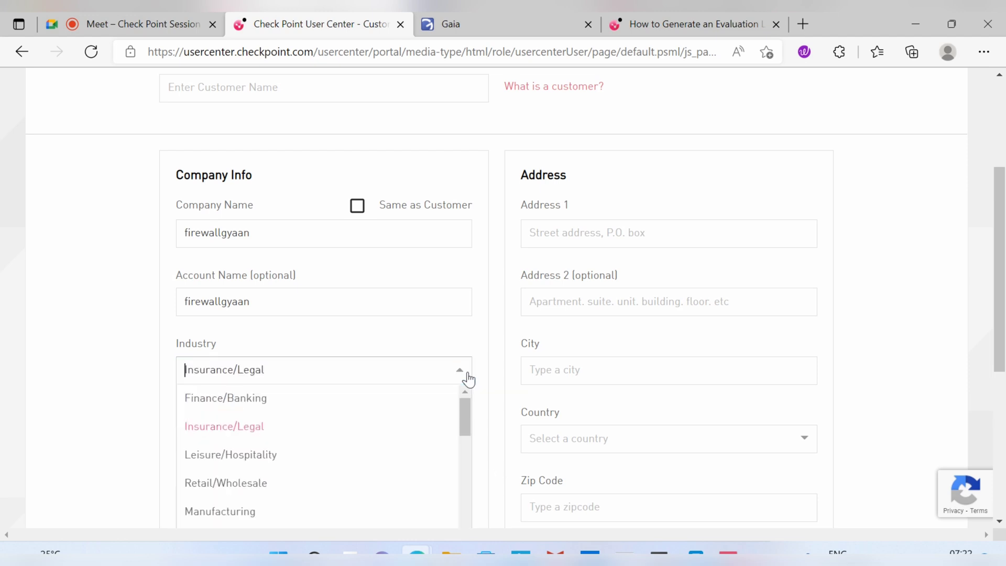
{"action": "left_click_drag", "start_coordinate": [469, 415], "coordinate": [481, 511]}
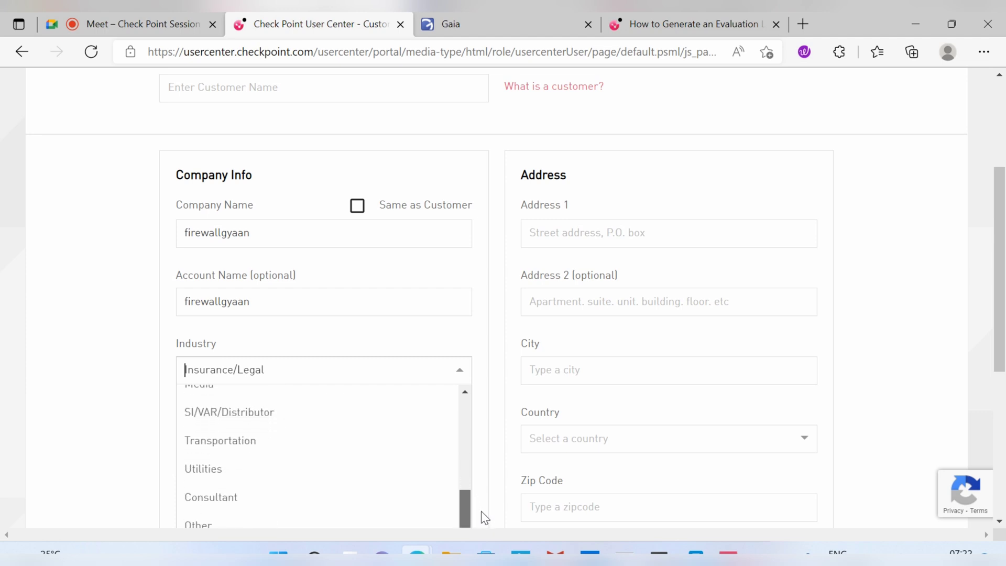
{"action": "left_click", "coordinate": [240, 521]}
{"action": "left_click", "coordinate": [240, 512]}
Set the company size to Less than 10.
{"action": "left_click", "coordinate": [240, 440]}
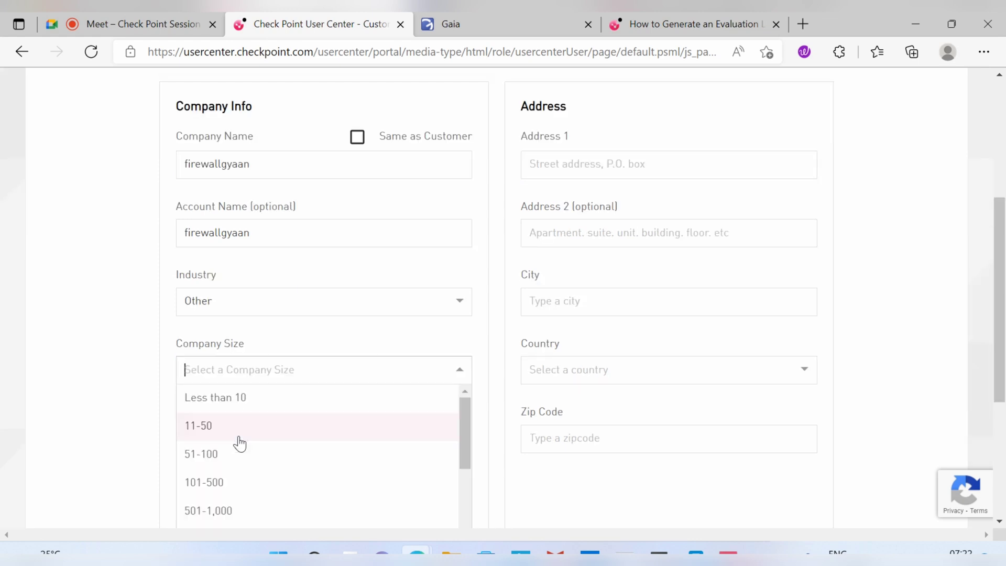
{"action": "left_click", "coordinate": [227, 426]}
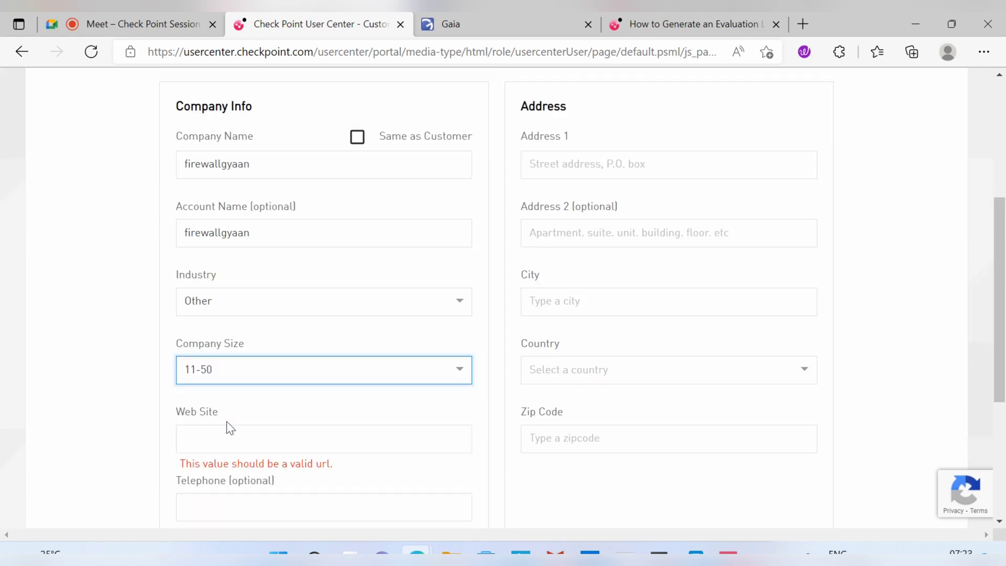
{"action": "left_click", "coordinate": [273, 372]}
{"action": "left_click", "coordinate": [255, 395]}
{"action": "scroll", "coordinate": [989, 317], "scroll_direction": "down", "scroll_amount": 3}
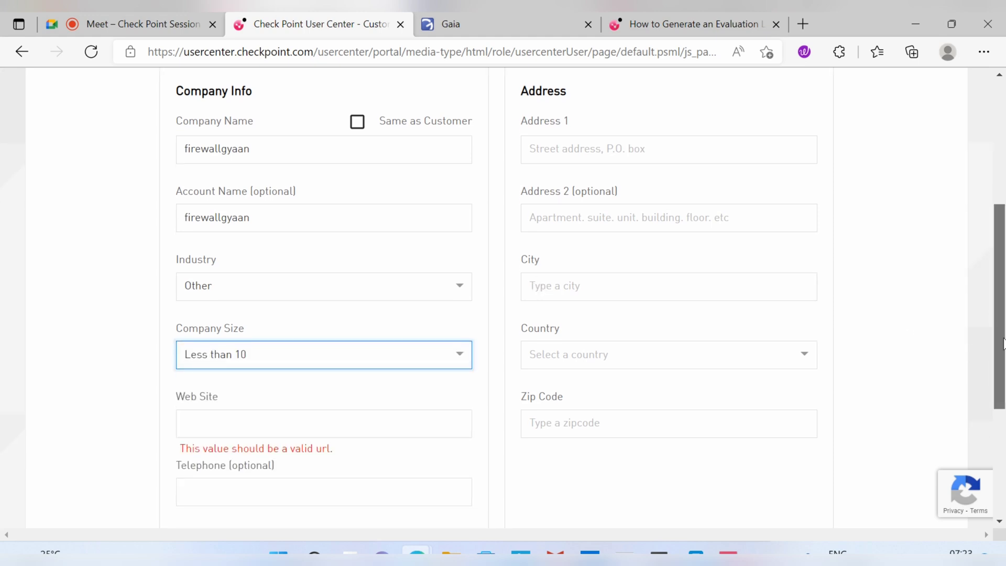
{"action": "left_click", "coordinate": [305, 267]}
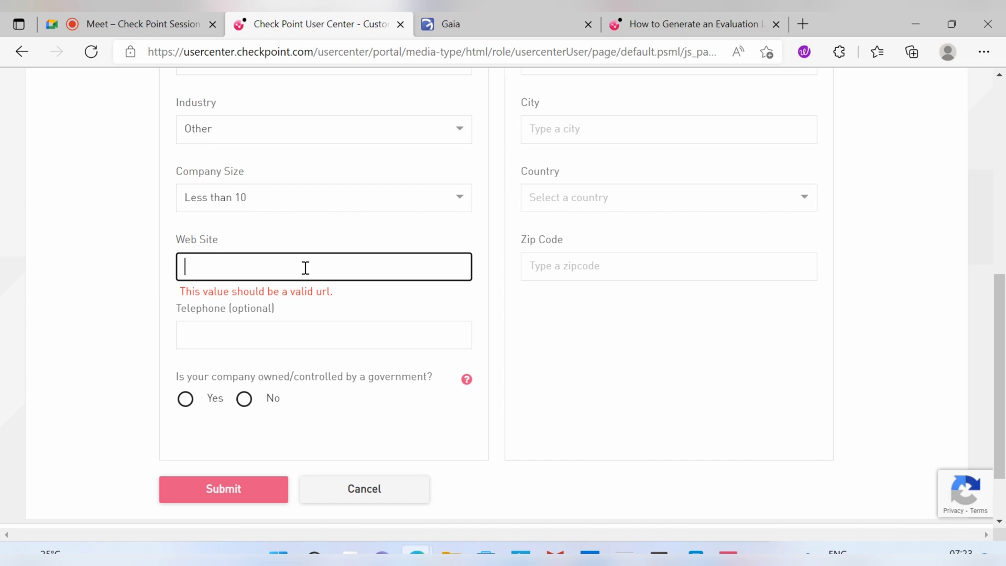
{"action": "type", "text": "www.yeslifes.com"}
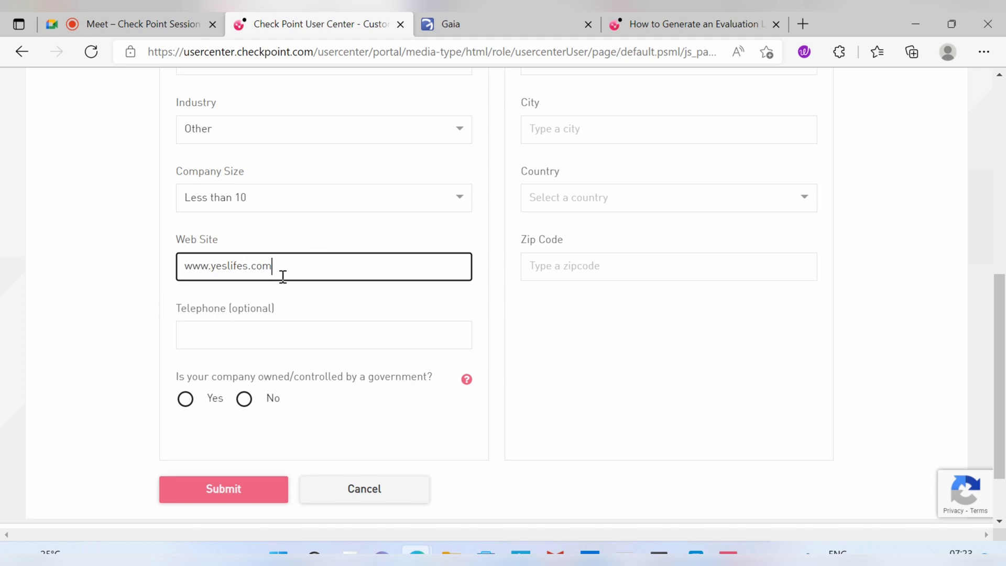
{"action": "left_click", "coordinate": [266, 331]}
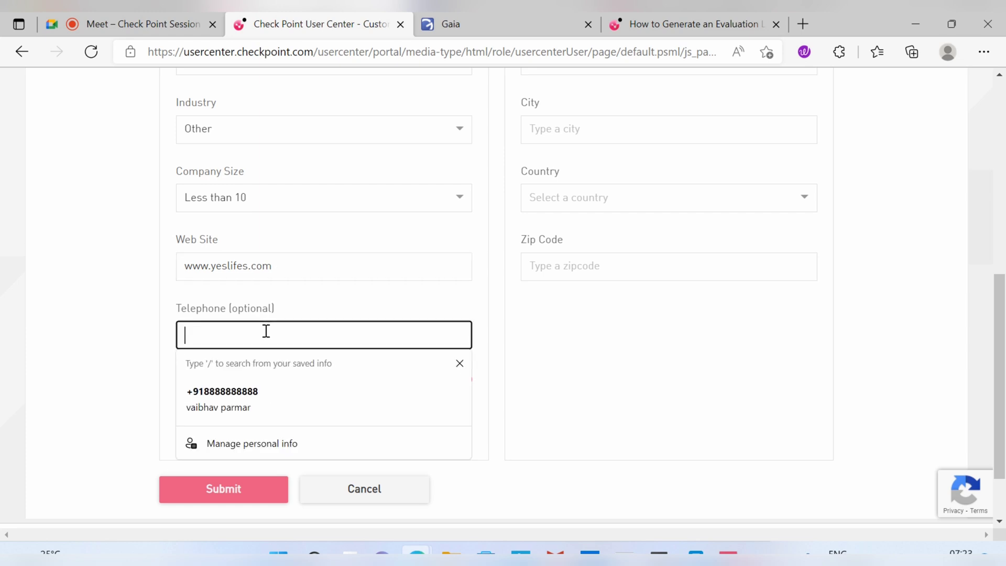
{"action": "left_click", "coordinate": [238, 391]}
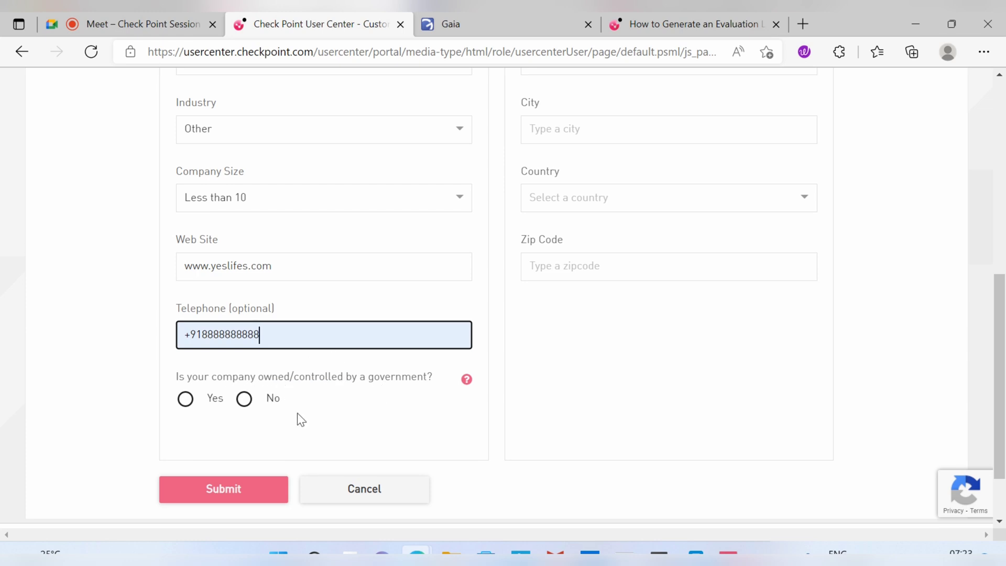
{"action": "left_click", "coordinate": [244, 400]}
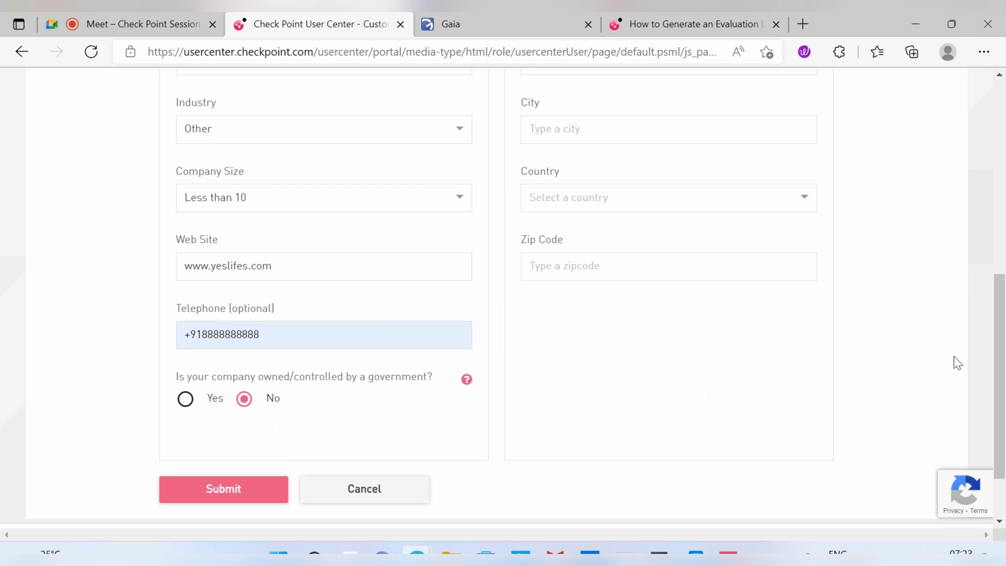
{"action": "left_click_drag", "start_coordinate": [997, 375], "coordinate": [985, 265]}
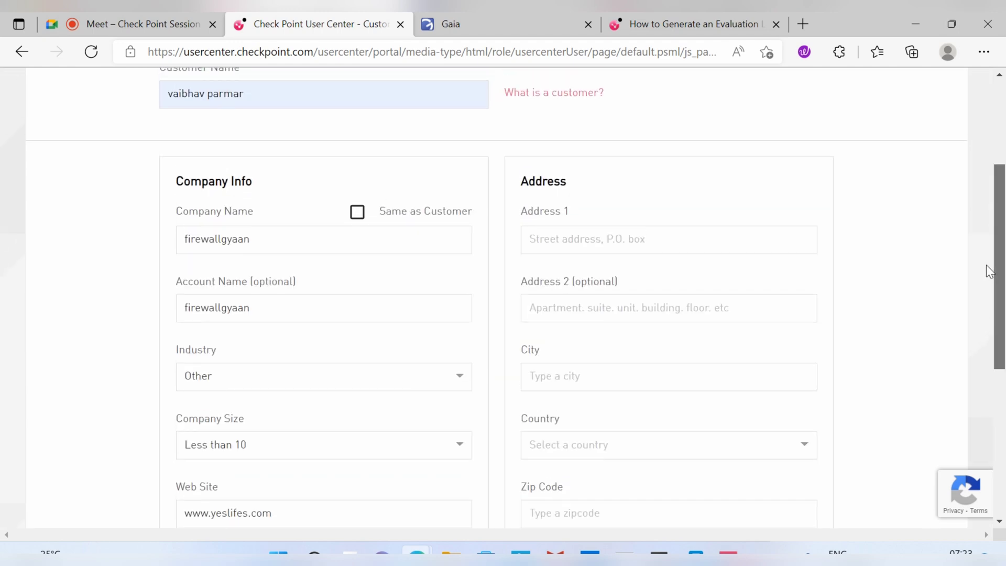
Enter both street address lines and the city.
{"action": "left_click", "coordinate": [654, 238]}
{"action": "type", "text": "Pune1"}
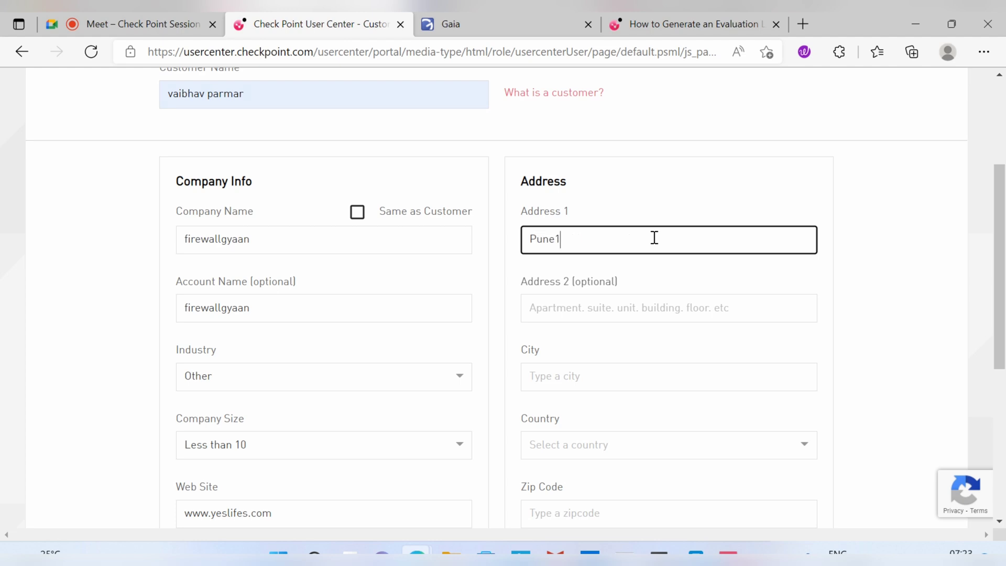
{"action": "left_click", "coordinate": [601, 304]}
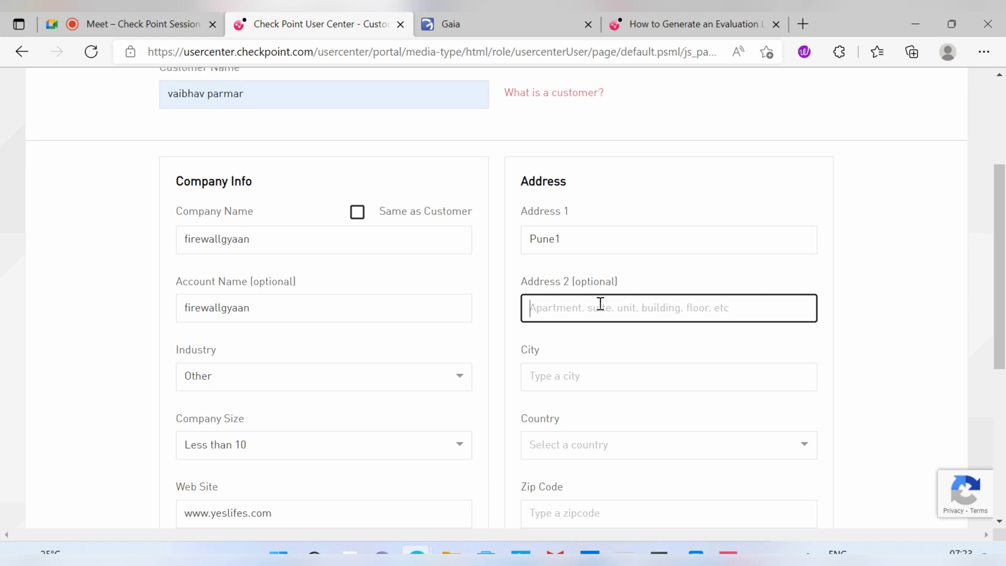
{"action": "type", "text": "Kharadi"}
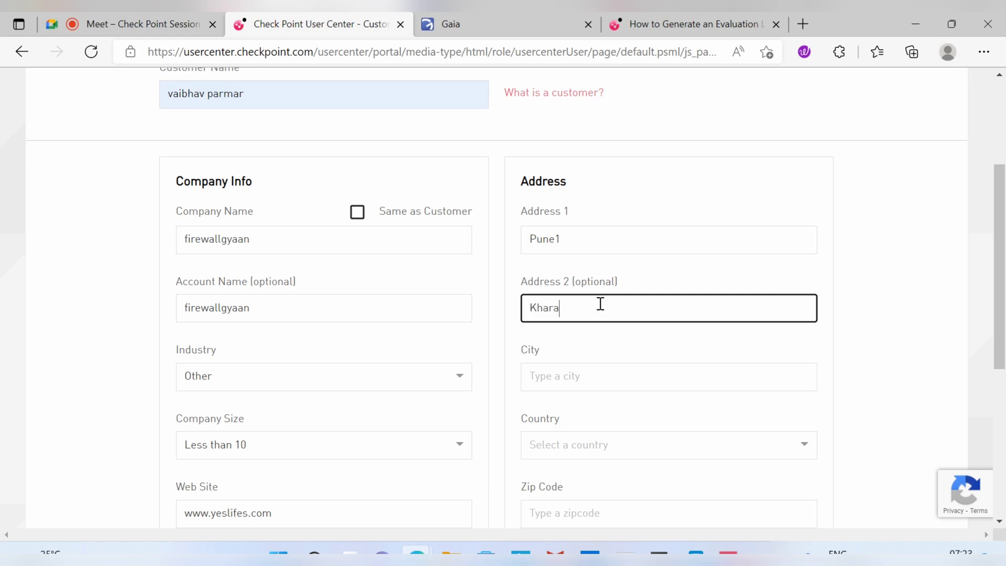
{"action": "left_click", "coordinate": [589, 386]}
{"action": "type", "text": "Pune"}
{"action": "key", "text": "BackSpace"}
{"action": "key", "text": "BackSpace"}
{"action": "key", "text": "BackSpace"}
{"action": "key", "text": "BackSpace"}
{"action": "type", "text": "pune"}
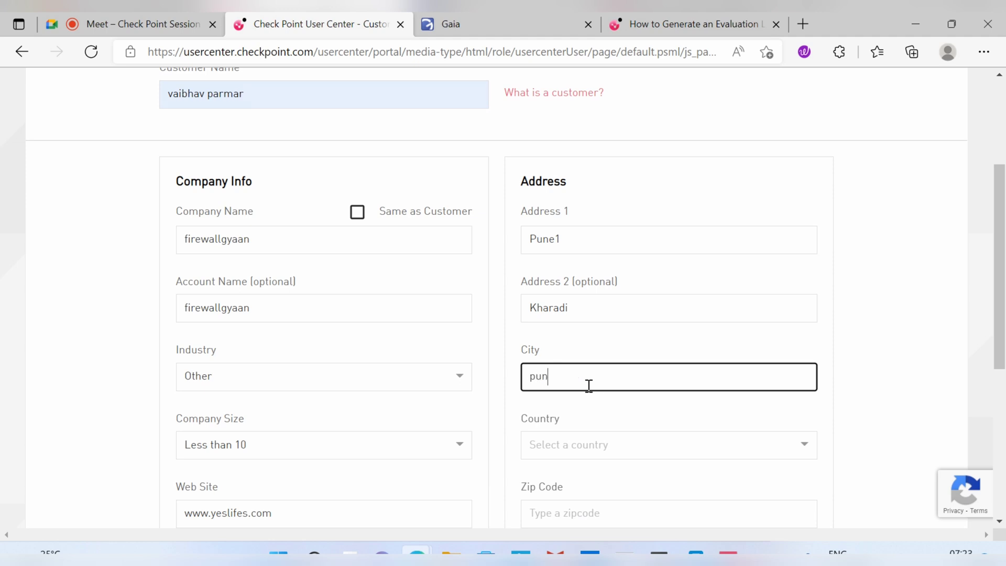
Set the country to India and enter the zip code.
{"action": "left_click", "coordinate": [586, 444]}
{"action": "left_click", "coordinate": [582, 456]}
{"action": "type", "text": "indi"}
{"action": "left_click", "coordinate": [548, 399]}
{"action": "left_click", "coordinate": [554, 441]}
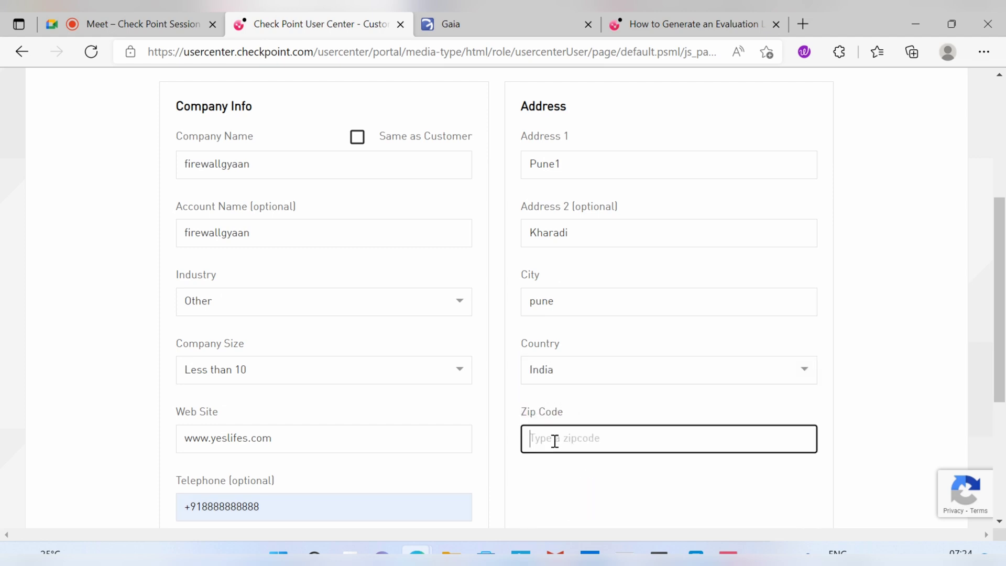
{"action": "type", "text": "411014"}
{"action": "left_click", "coordinate": [954, 317]}
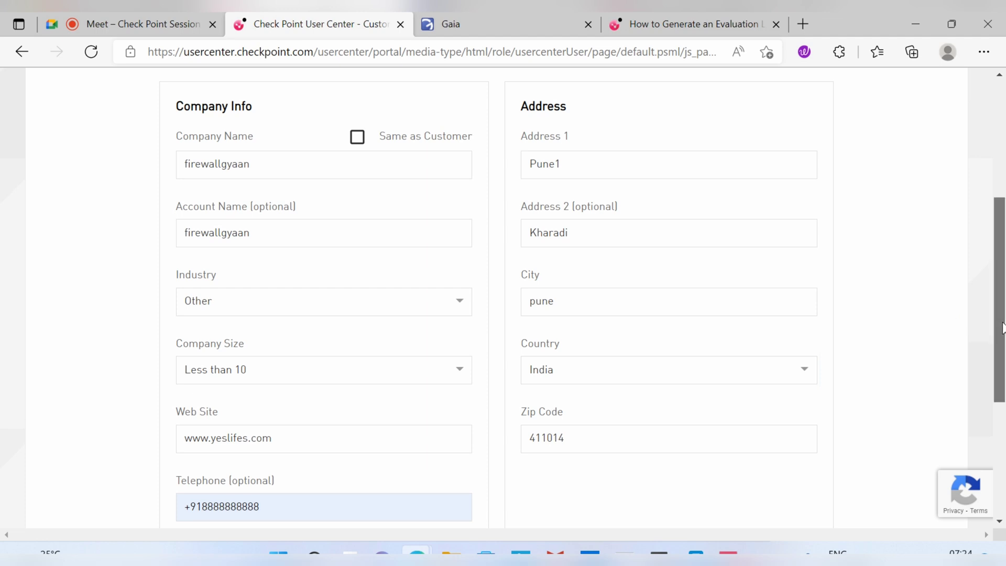
Submit the form and confirm firewallgyaan appears under My UC Accounts with country India.
{"action": "scroll", "coordinate": [502, 293], "scroll_direction": "down", "scroll_amount": 3}
{"action": "scroll", "coordinate": [503, 298], "scroll_direction": "down", "scroll_amount": 2}
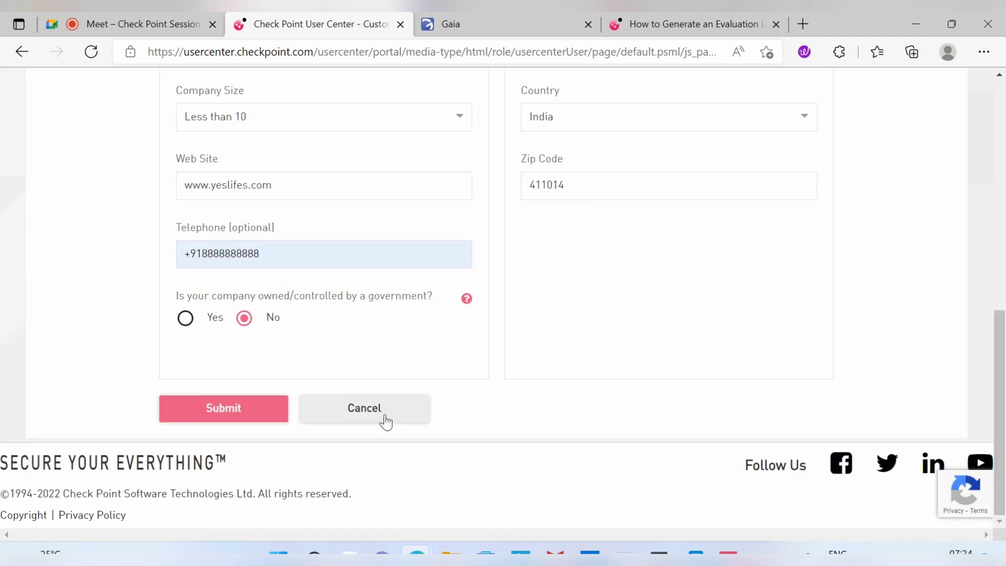
{"action": "left_click", "coordinate": [240, 417]}
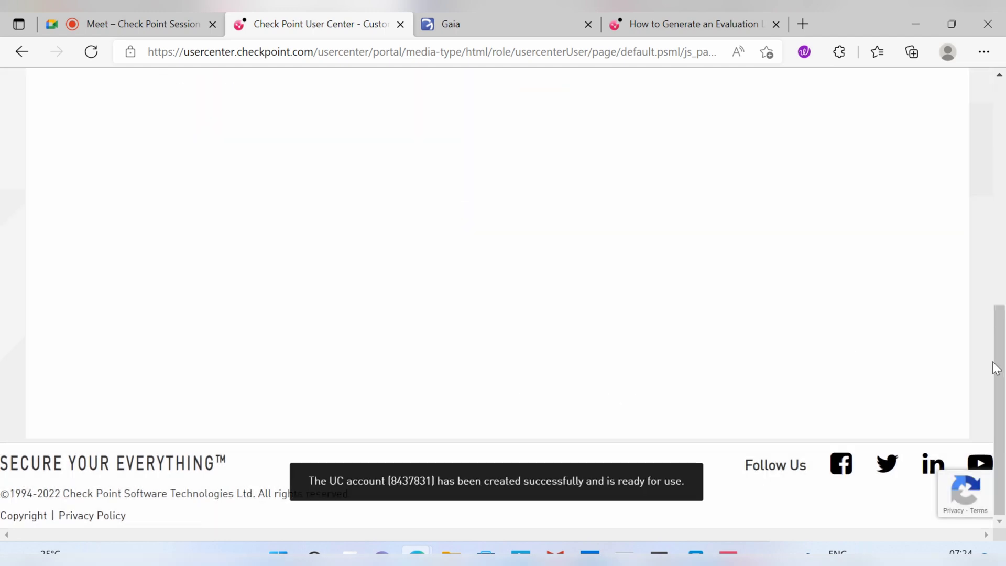
{"action": "left_click_drag", "start_coordinate": [998, 317], "coordinate": [989, 167]}
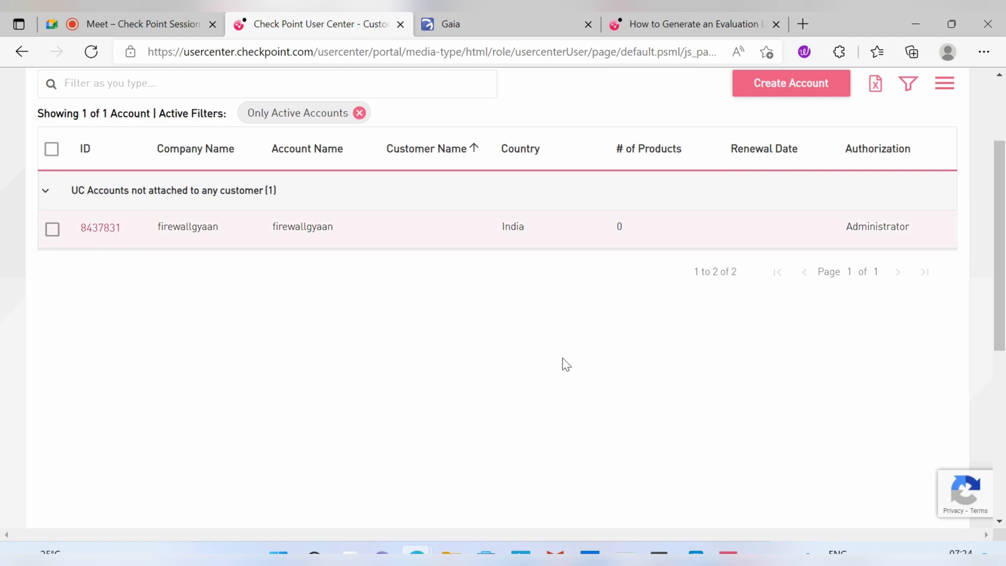
{"action": "left_click_drag", "start_coordinate": [998, 285], "coordinate": [979, 222]}
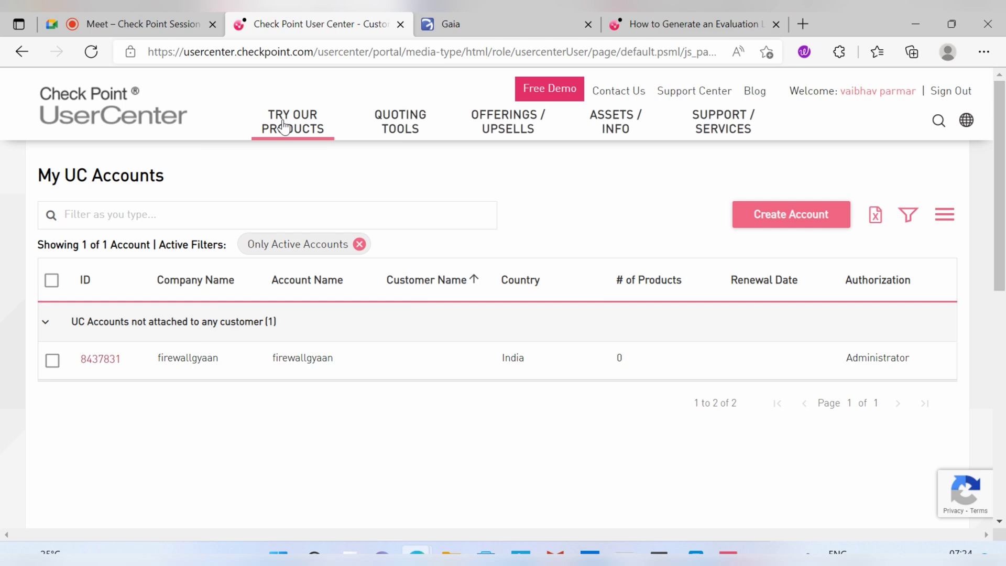
On the Product Evaluation page, select All-in-One Evaluation and continue to step 2.
{"action": "left_click", "coordinate": [283, 126]}
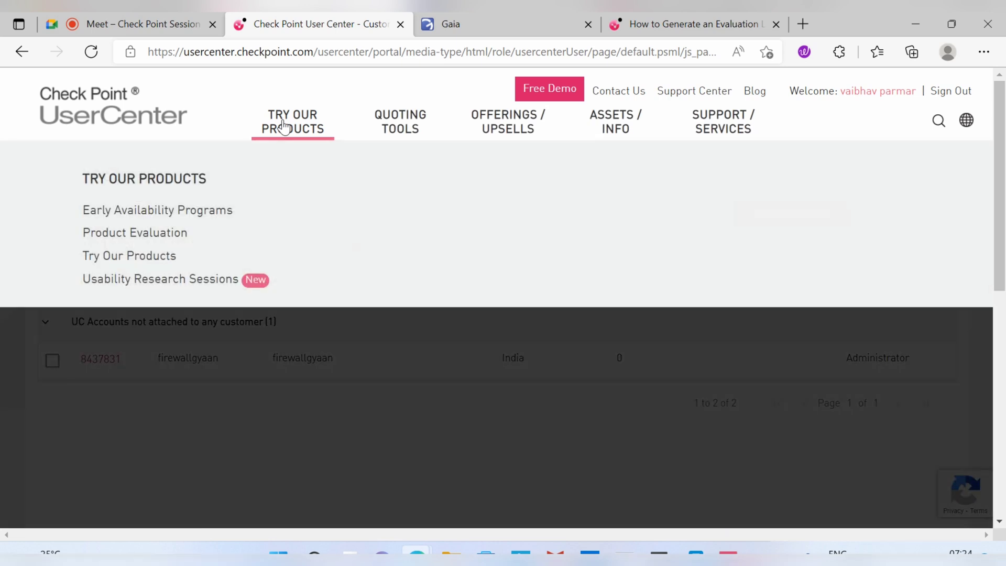
{"action": "left_click", "coordinate": [139, 240]}
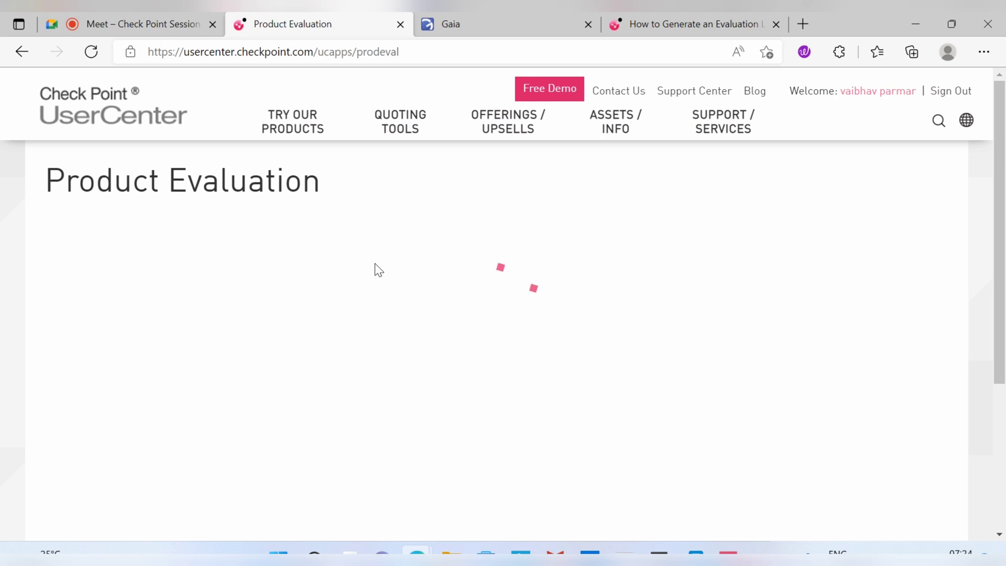
{"action": "scroll", "coordinate": [375, 262], "scroll_direction": "down", "scroll_amount": 2}
{"action": "left_click", "coordinate": [525, 150]}
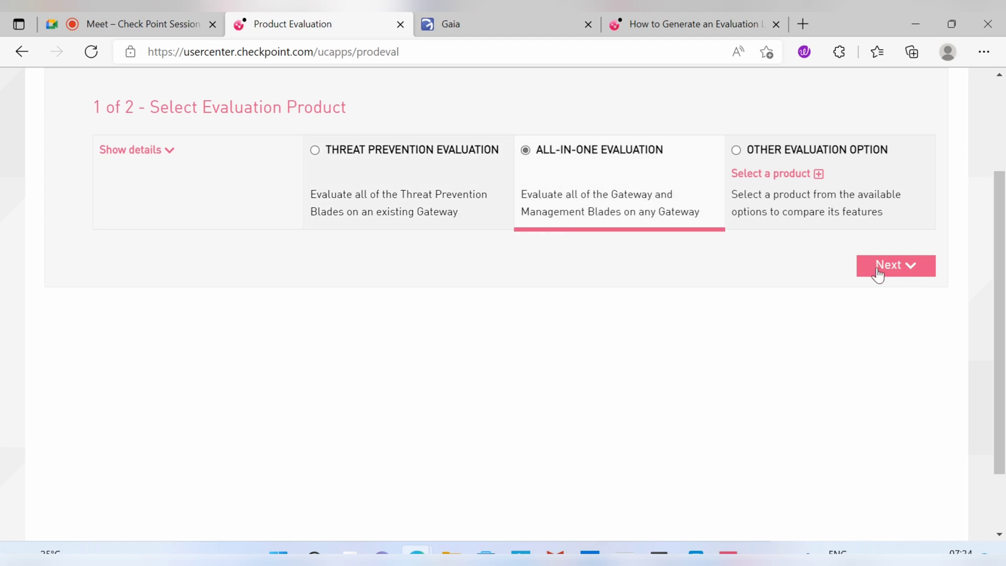
{"action": "left_click", "coordinate": [882, 266]}
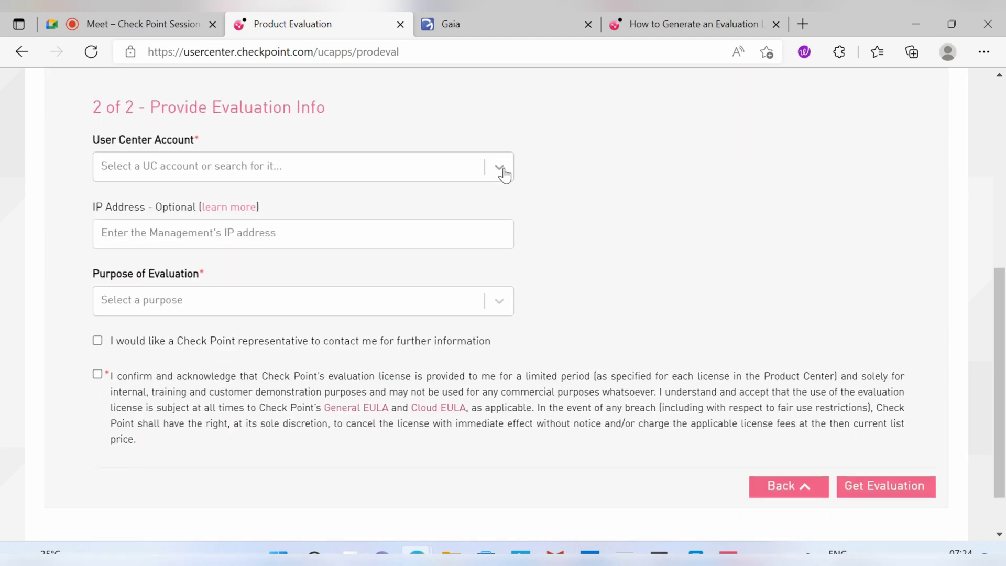
Select the user's UC account and enter management server IP 192.168.1.100.
{"action": "left_click", "coordinate": [499, 167]}
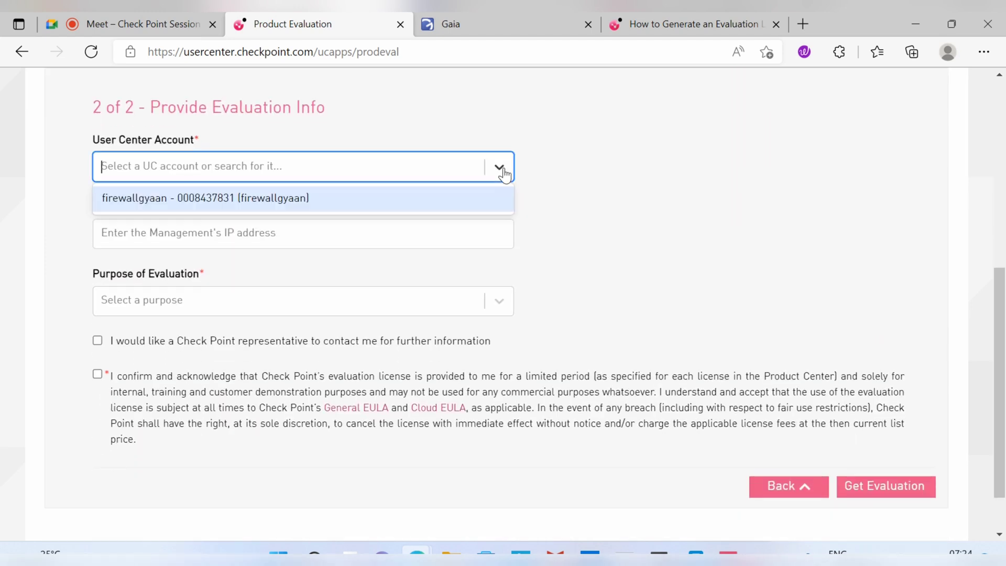
{"action": "left_click", "coordinate": [224, 204]}
{"action": "mouse_move", "coordinate": [228, 201]}
{"action": "left_click", "coordinate": [602, 147]}
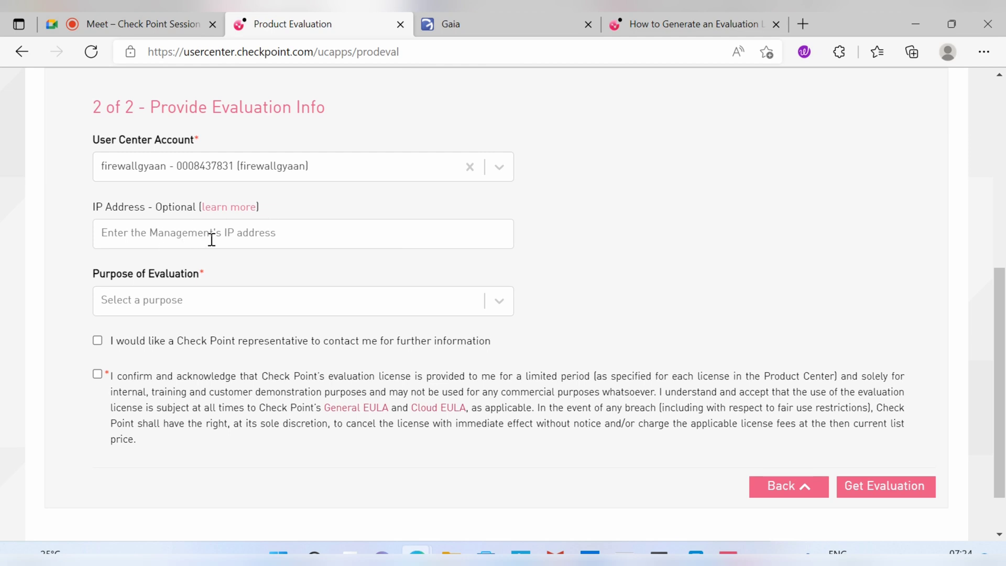
{"action": "left_click", "coordinate": [260, 231]}
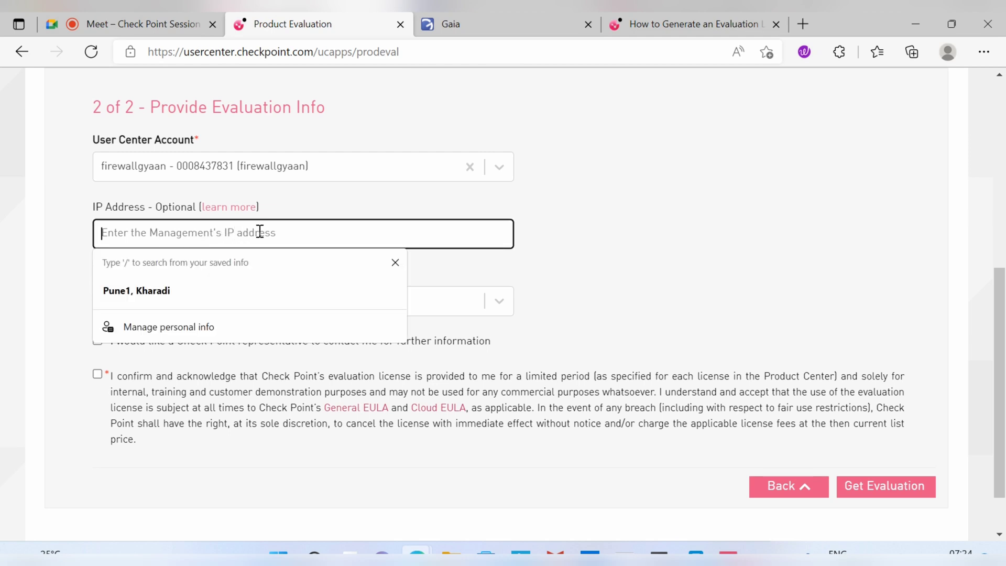
{"action": "type", "text": "192.168.1.100"}
Choose 'Evaluation of a software blade or a feature' as purpose and tick both consent boxes.
{"action": "left_click", "coordinate": [285, 309]}
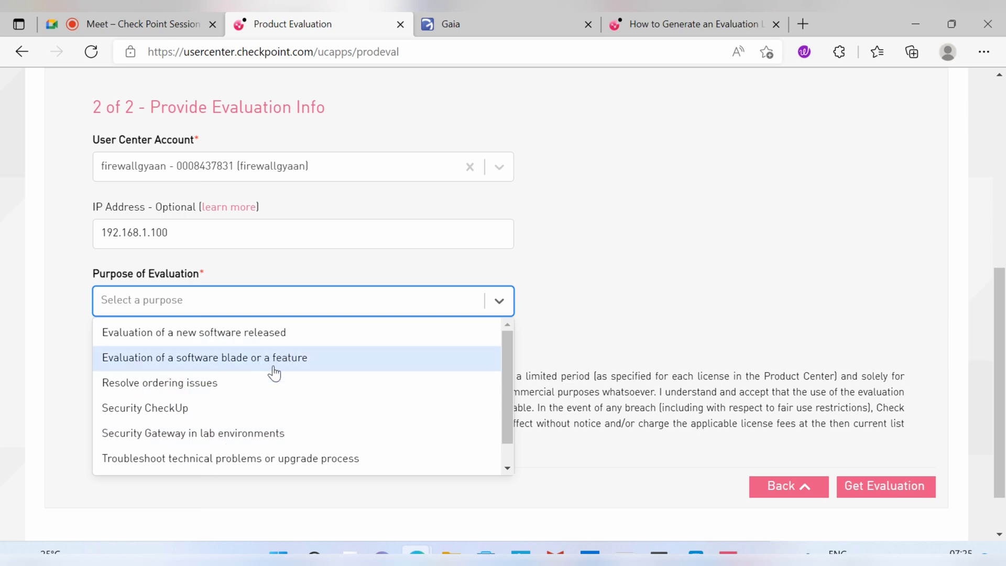
{"action": "left_click", "coordinate": [200, 370]}
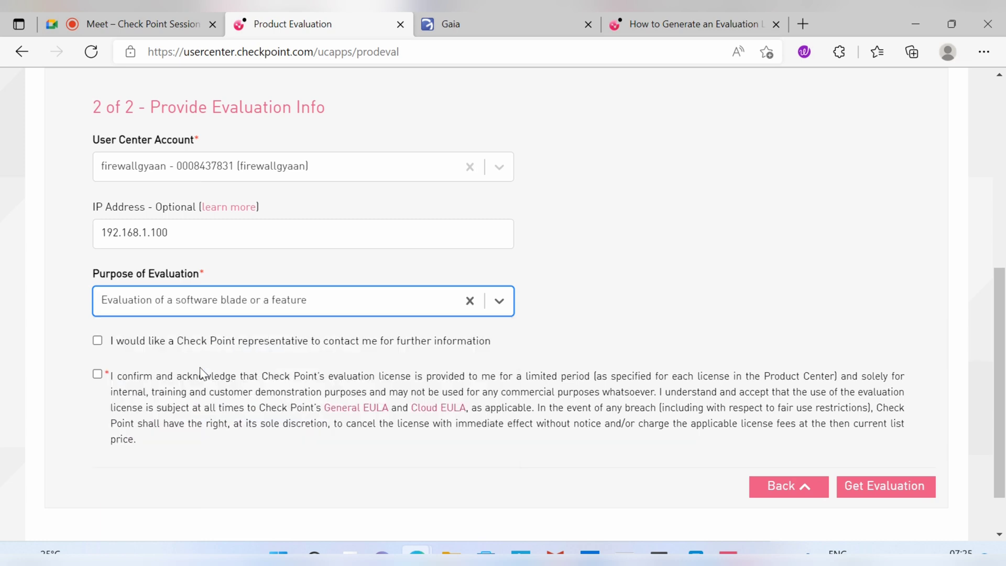
{"action": "left_click", "coordinate": [99, 342]}
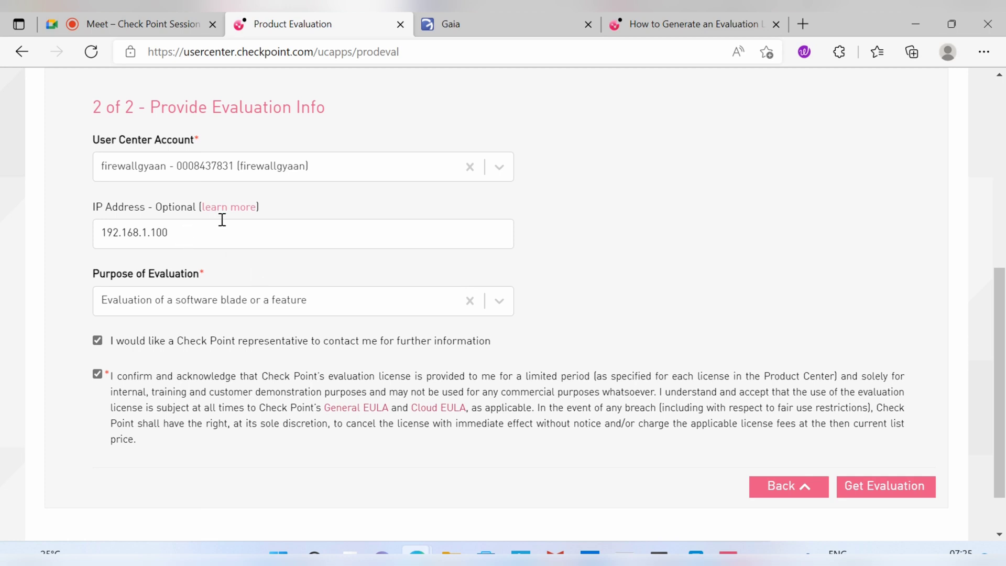
{"action": "mouse_move", "coordinate": [236, 212]}
Click Get Evaluation and wait for the cplic put license commands to appear.
{"action": "left_click_drag", "start_coordinate": [999, 340], "coordinate": [966, 193]}
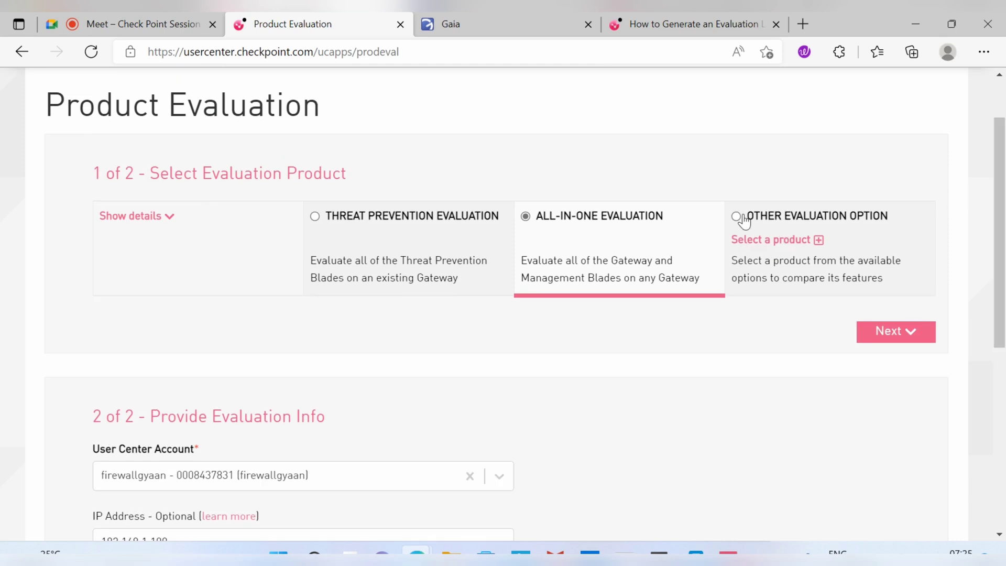
{"action": "left_click_drag", "start_coordinate": [999, 243], "coordinate": [999, 426]}
{"action": "left_click", "coordinate": [897, 425]}
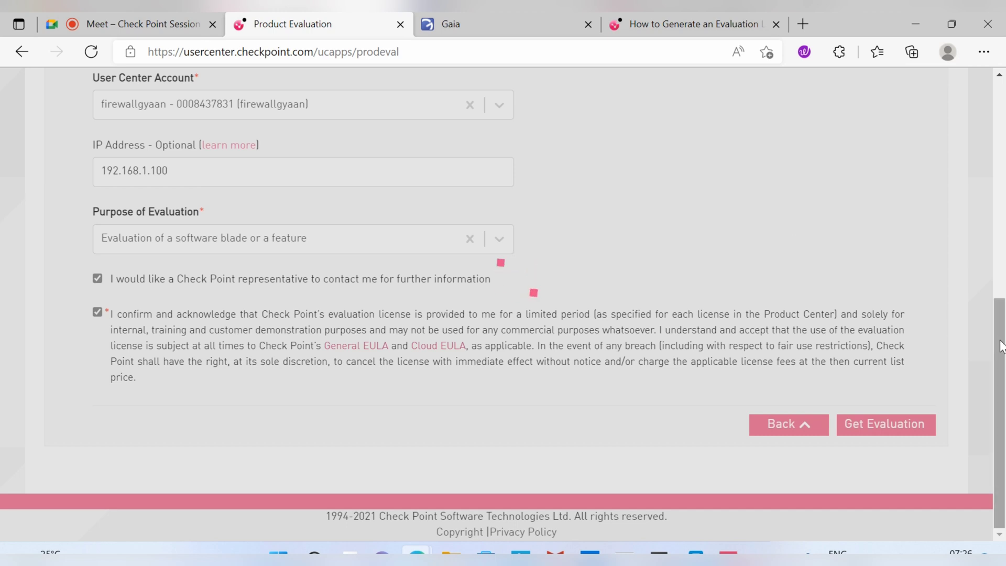
{"action": "mouse_move", "coordinate": [1000, 346]}
{"action": "left_mouse_down"}
{"action": "mouse_move", "coordinate": [1000, 150]}
{"action": "mouse_move", "coordinate": [1000, 330]}
{"action": "left_mouse_up"}
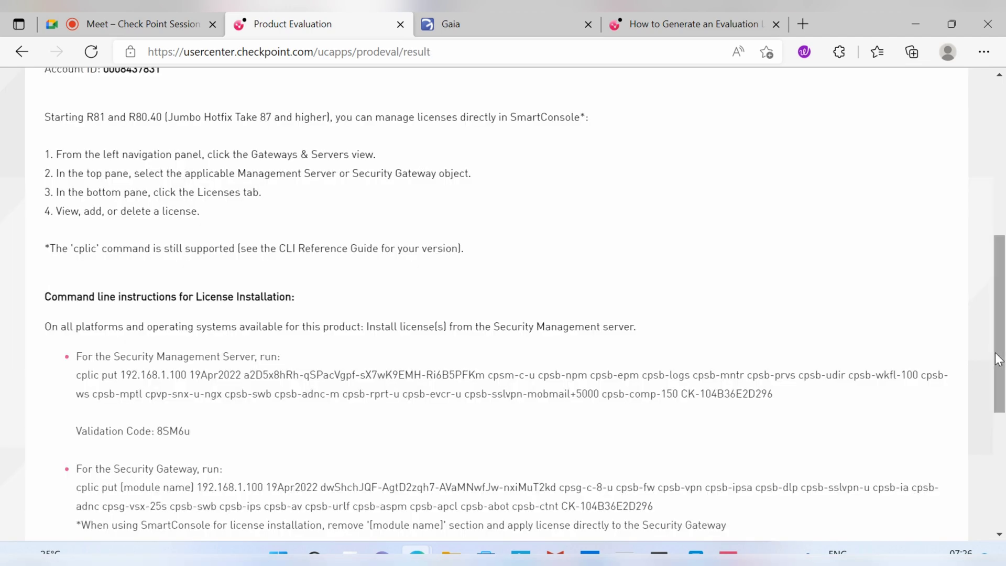
{"action": "left_click_drag", "start_coordinate": [998, 366], "coordinate": [1000, 203]}
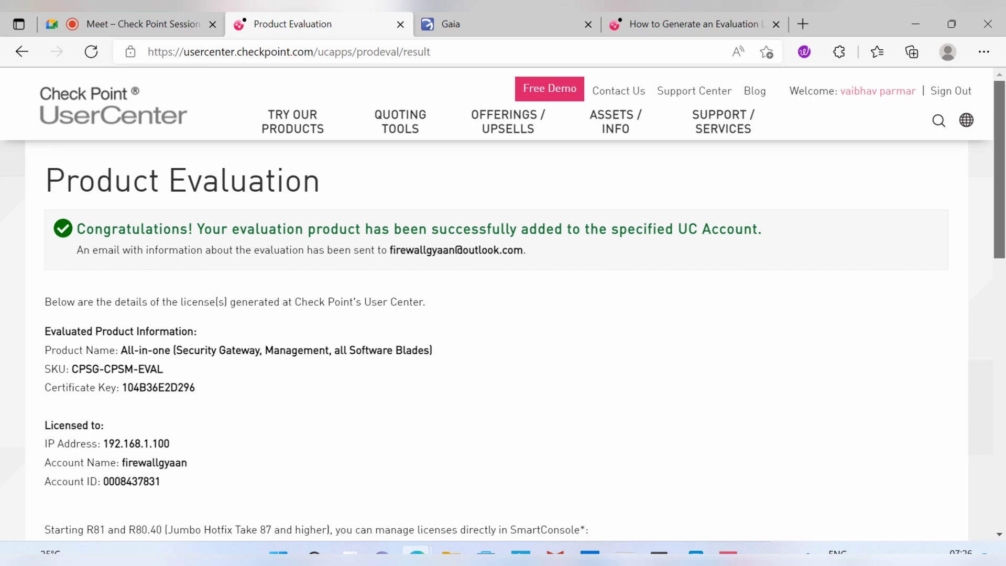
{"action": "scroll", "coordinate": [503, 302], "scroll_direction": "down", "scroll_amount": 2}
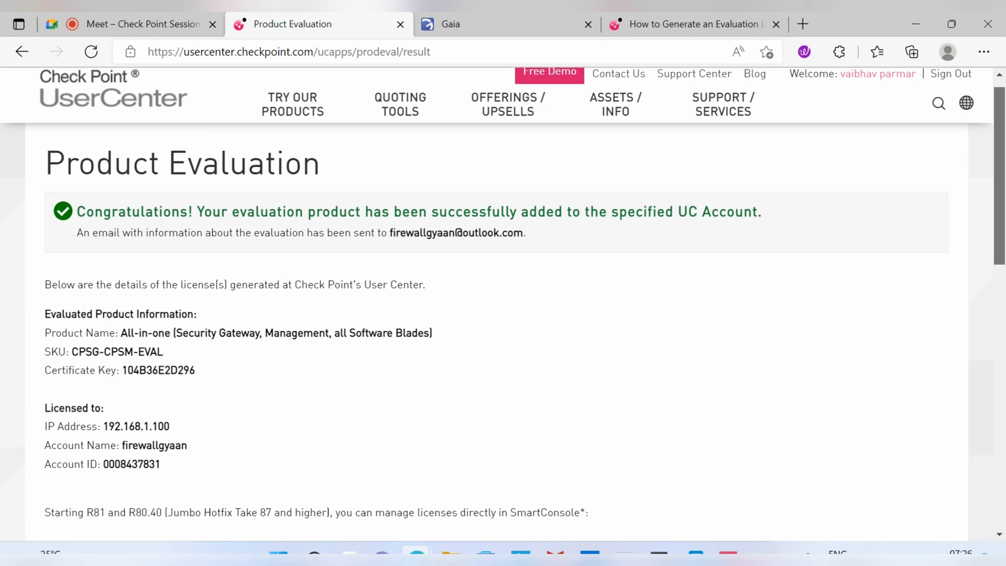
{"action": "scroll", "coordinate": [503, 302], "scroll_direction": "down", "scroll_amount": 5}
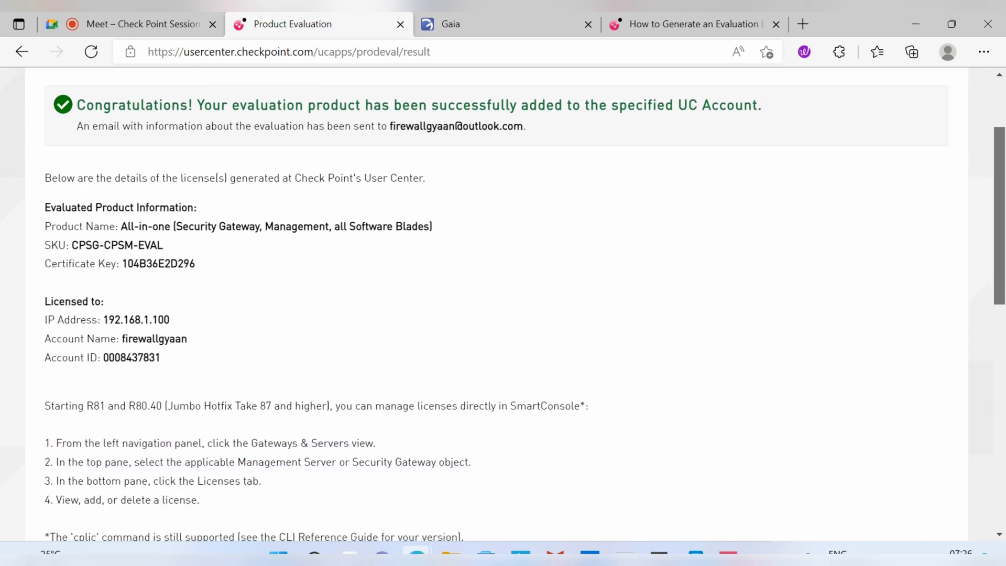
{"action": "scroll", "coordinate": [503, 302], "scroll_direction": "down", "scroll_amount": 4}
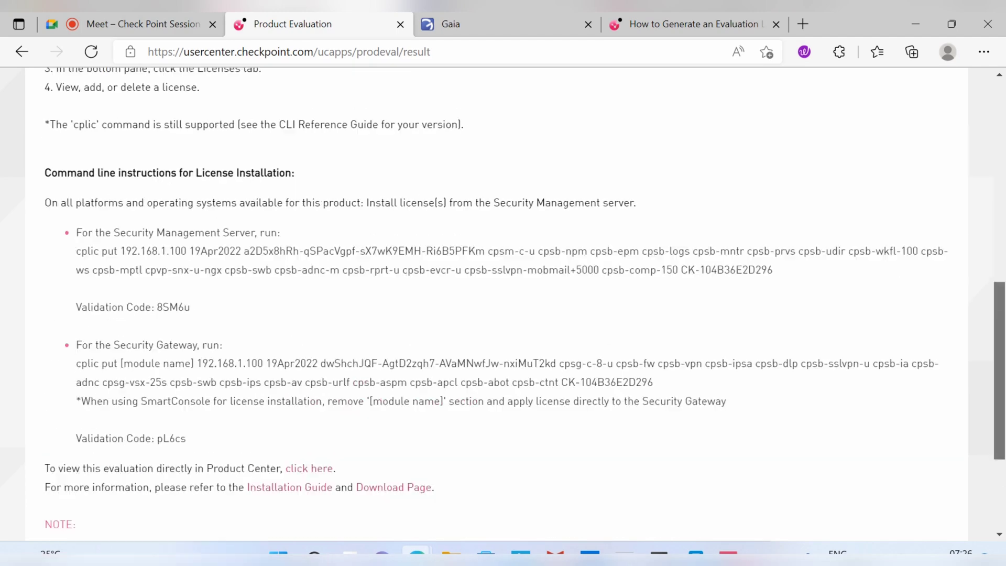
{"action": "scroll", "coordinate": [503, 302], "scroll_direction": "down", "scroll_amount": 2}
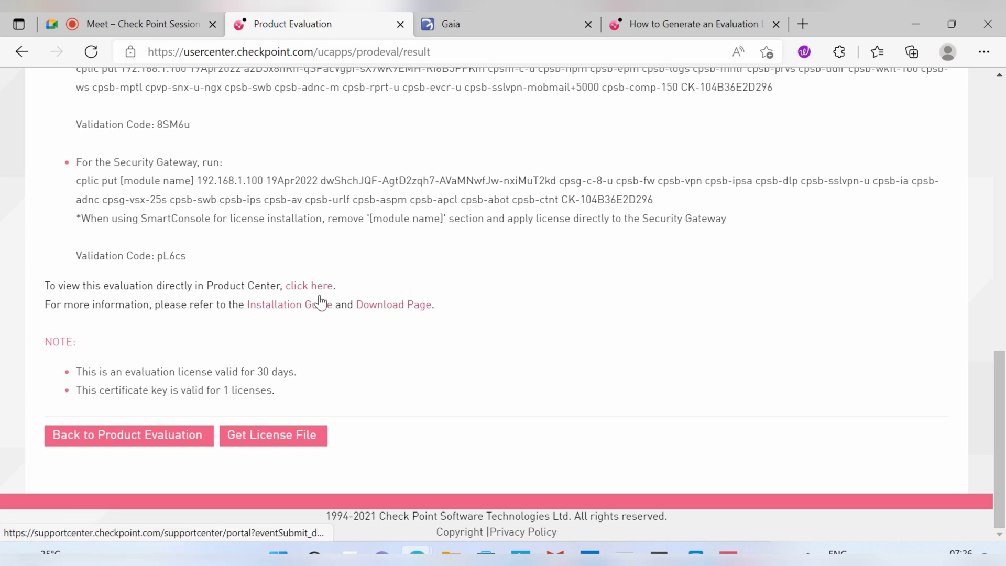
Download CPLicenseFile.lic and review its two LICENSE lines for 192.168.1.100 in Notepad.
{"action": "left_click", "coordinate": [273, 440]}
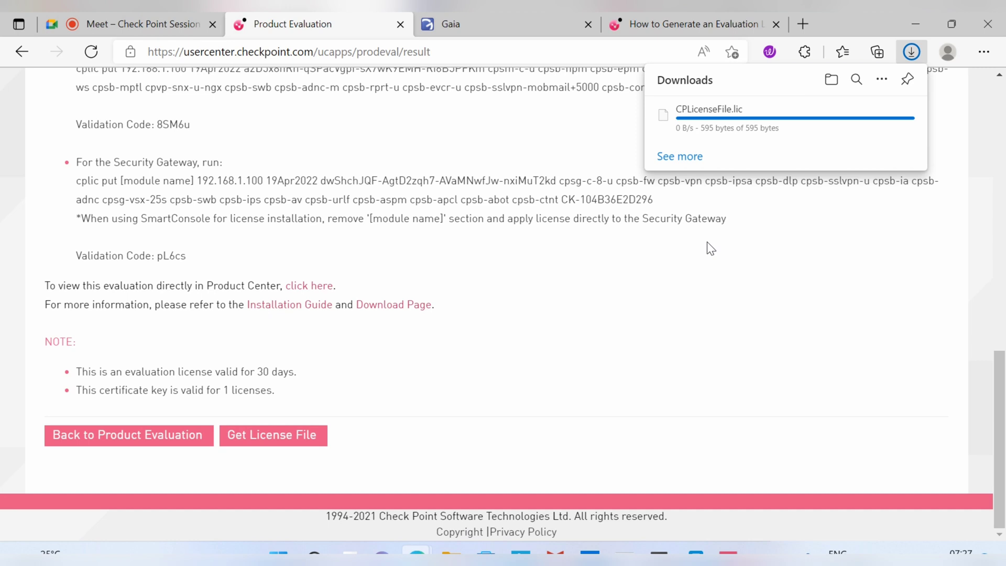
{"action": "left_click", "coordinate": [696, 120]}
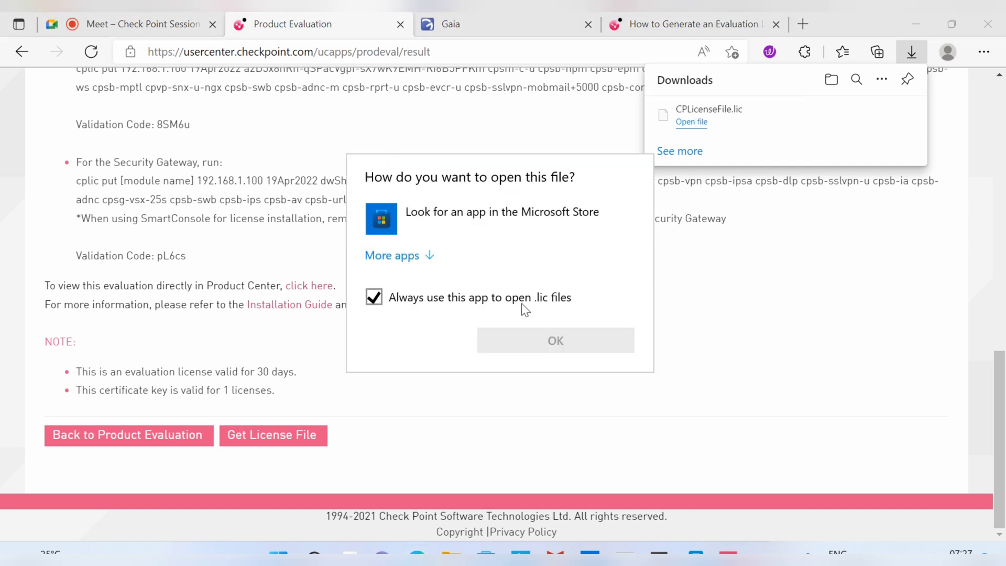
{"action": "left_click", "coordinate": [424, 263]}
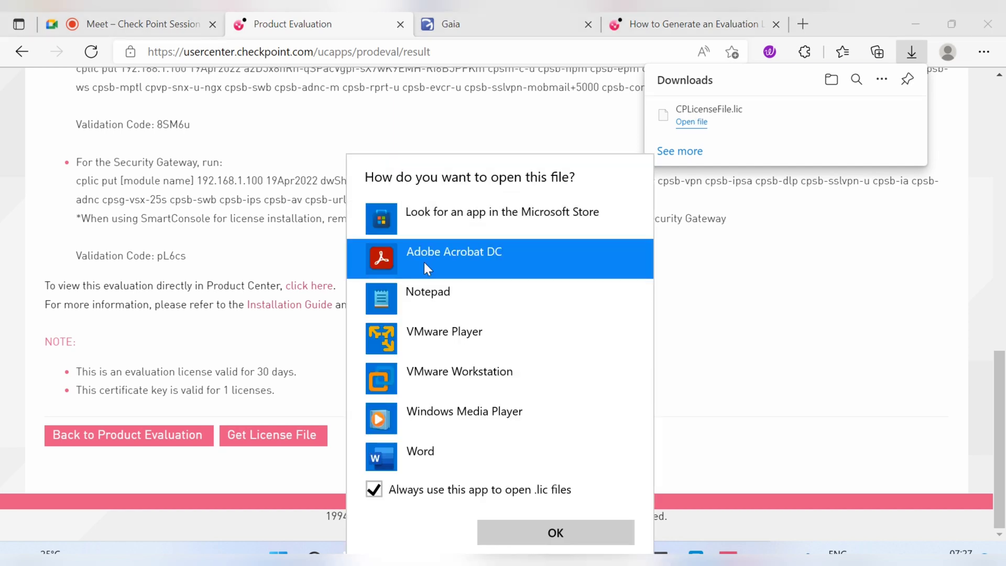
{"action": "left_click", "coordinate": [475, 294]}
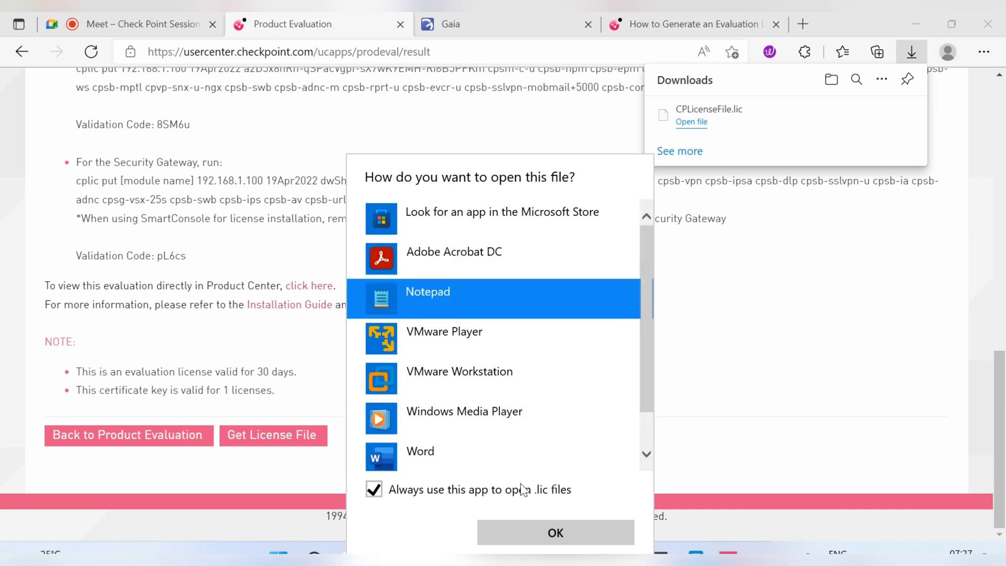
{"action": "left_click", "coordinate": [536, 533]}
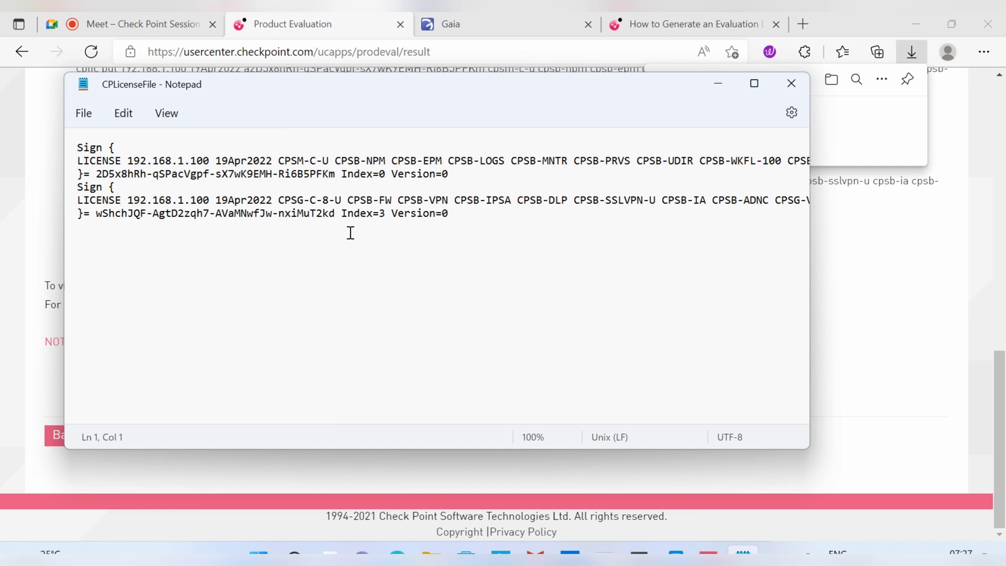
{"action": "left_click", "coordinate": [716, 85]}
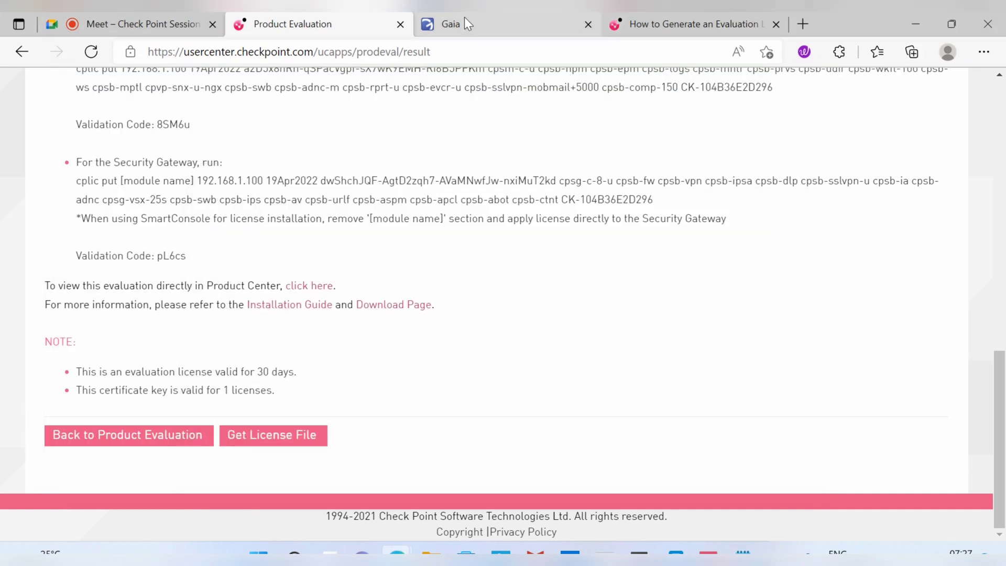
Log in to the Gaia Portal as admin and take over the configuration lock.
{"action": "left_click", "coordinate": [464, 23]}
{"action": "left_click", "coordinate": [604, 286]}
{"action": "type", "text": "admin"}
{"action": "key", "text": "Tab"}
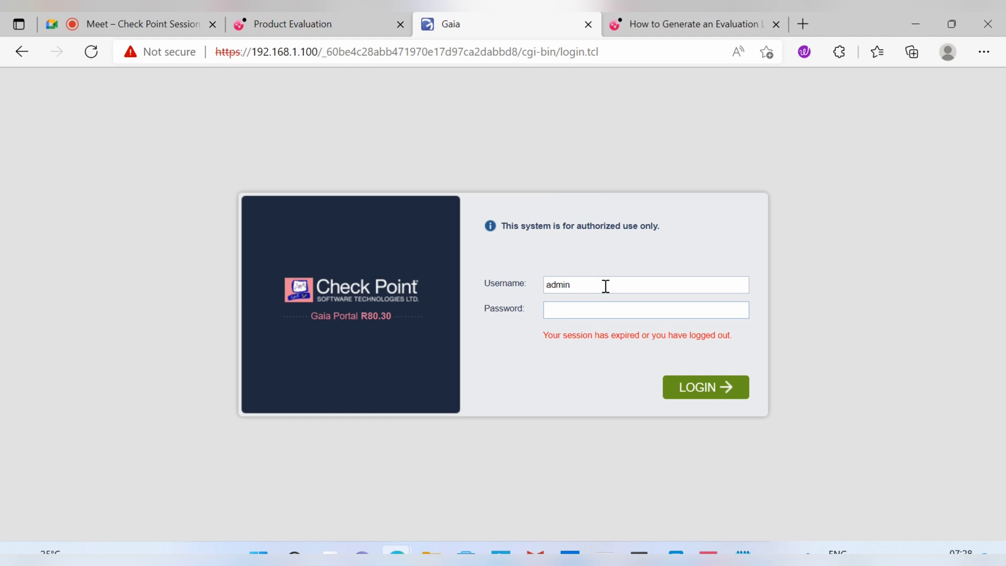
{"action": "left_click", "coordinate": [725, 391]}
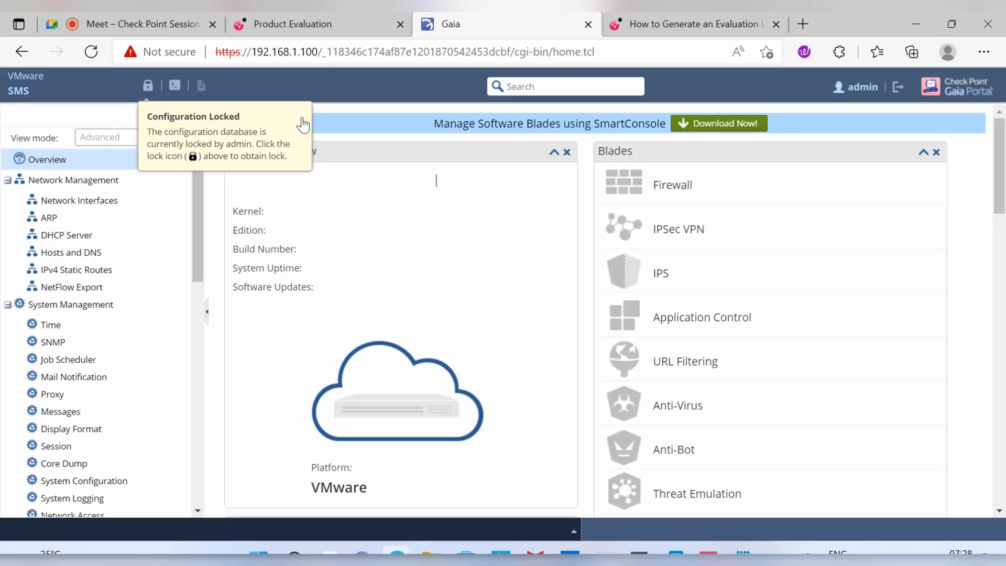
{"action": "left_click", "coordinate": [299, 119]}
{"action": "left_click", "coordinate": [146, 88]}
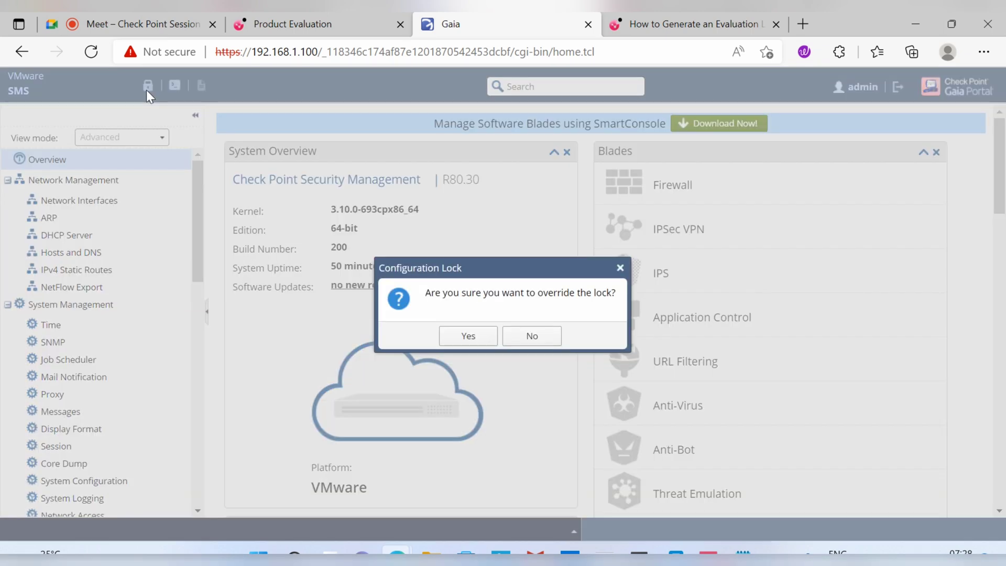
{"action": "left_click", "coordinate": [468, 334]}
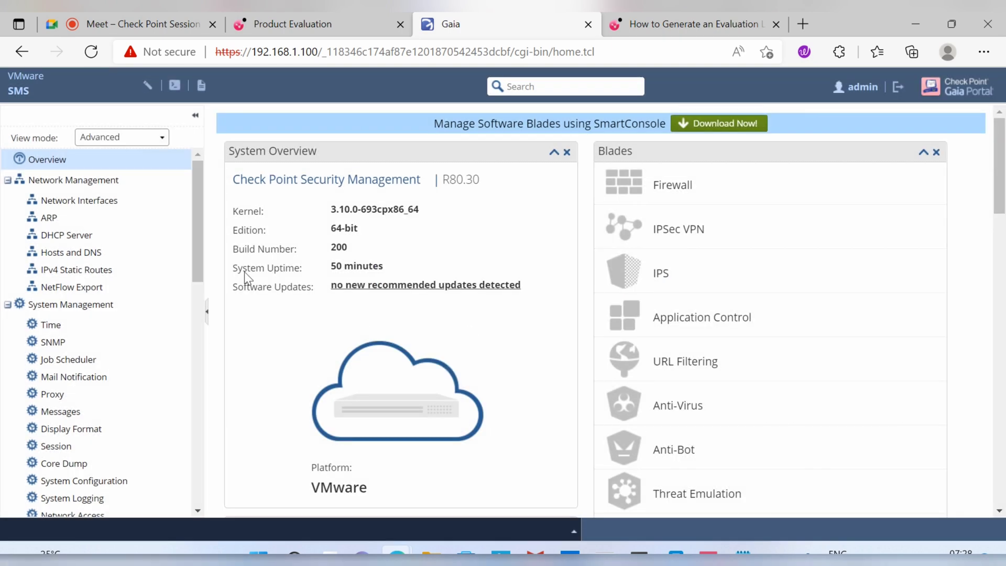
Open Maintenance > License Status and start Offline Activation.
{"action": "scroll", "coordinate": [194, 263], "scroll_direction": "down", "scroll_amount": 1}
{"action": "left_click_drag", "start_coordinate": [219, 373], "coordinate": [225, 513]}
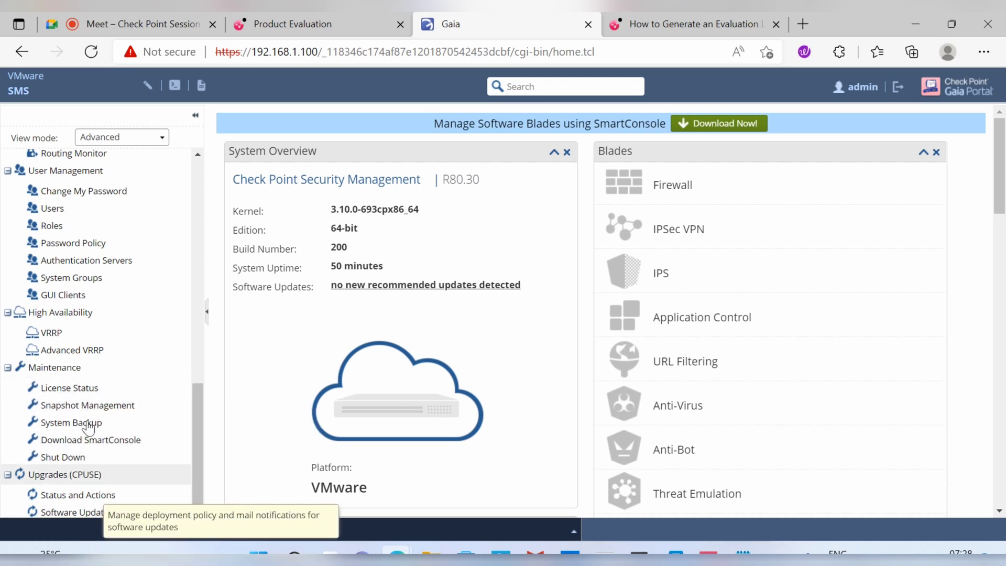
{"action": "left_click", "coordinate": [80, 388]}
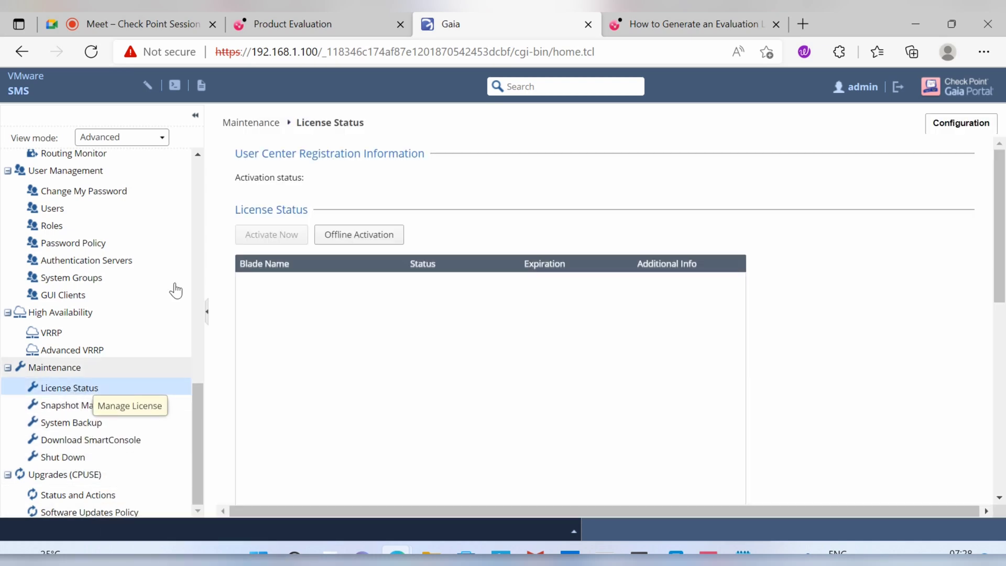
{"action": "left_click", "coordinate": [359, 236]}
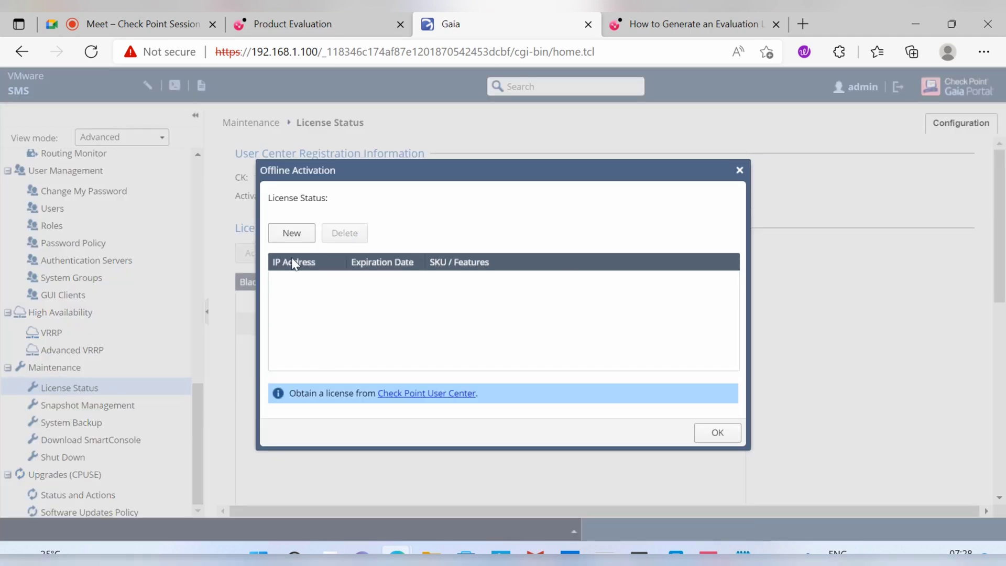
Open a blank Add License form, checking the CPLicenseFile text in Notepad alongside it.
{"action": "left_click", "coordinate": [303, 236]}
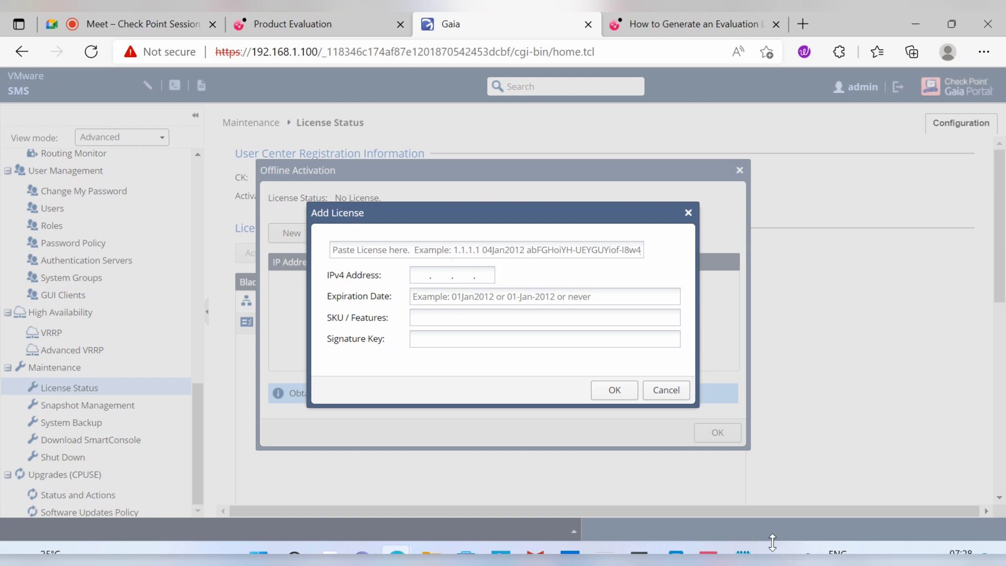
{"action": "left_click", "coordinate": [743, 552]}
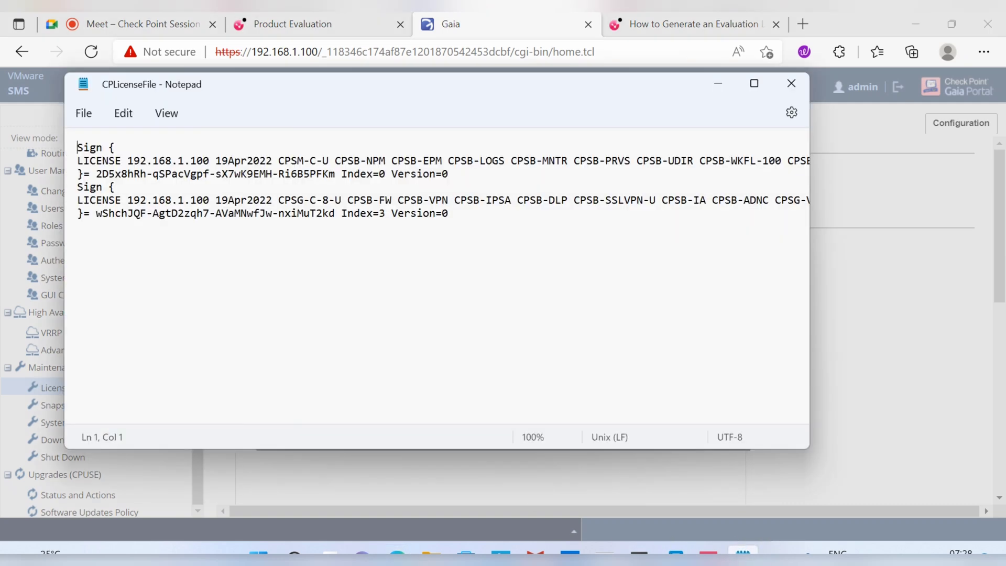
{"action": "left_click", "coordinate": [742, 553]}
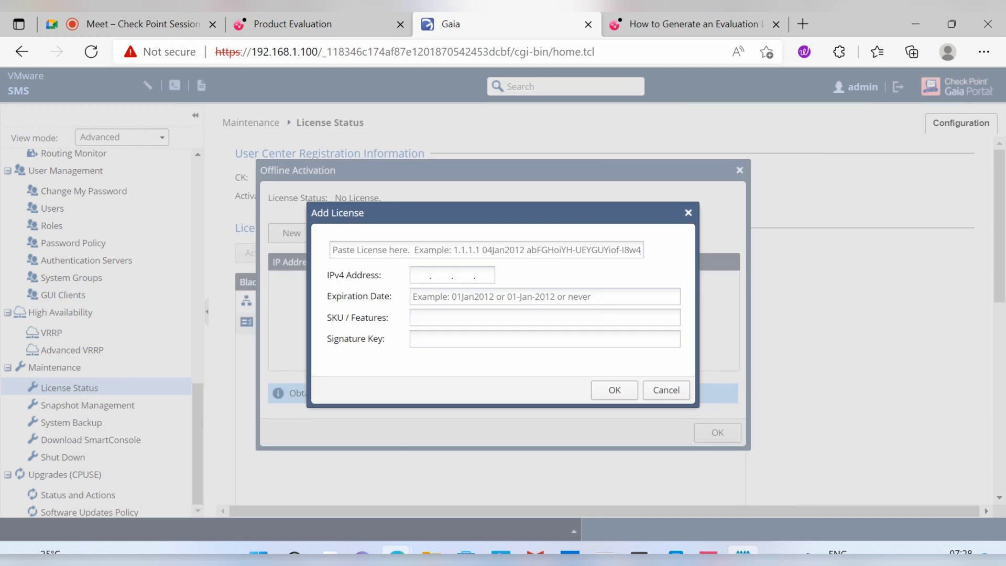
{"action": "left_click", "coordinate": [743, 553]}
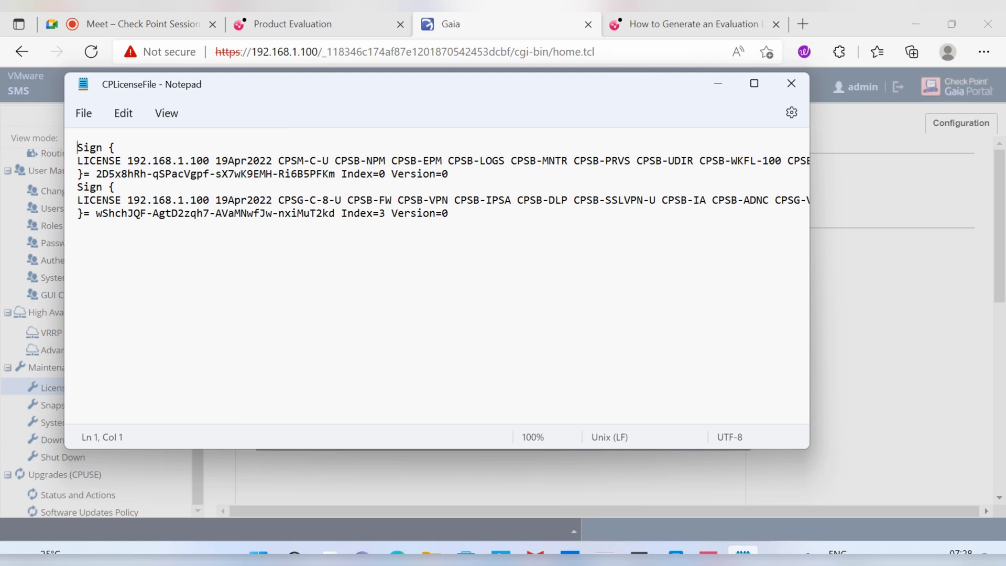
{"action": "left_click", "coordinate": [743, 553]}
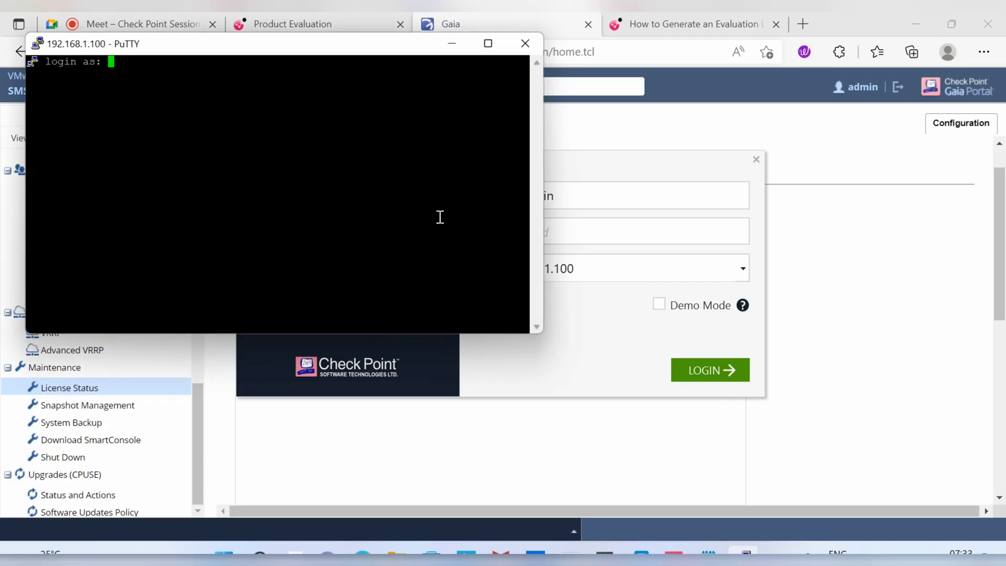
Log in to the SMS in PuTTY as admin.
{"action": "type", "text": "admin"}
{"action": "key", "text": "Return"}
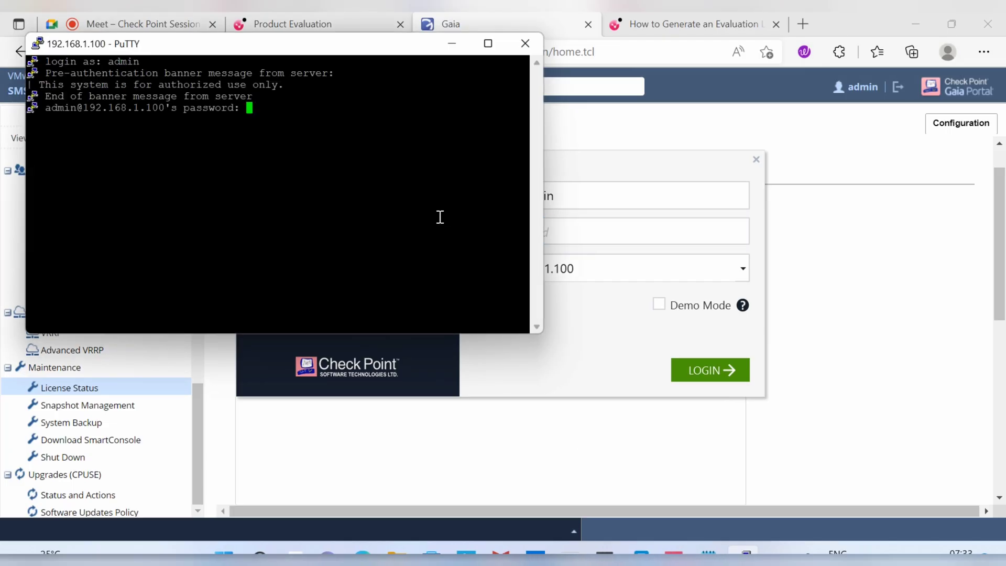
{"action": "key", "text": "Return"}
Run 'lock database override' at the SMS> prompt to take the configuration lock.
{"action": "type", "text": "lcok d"}
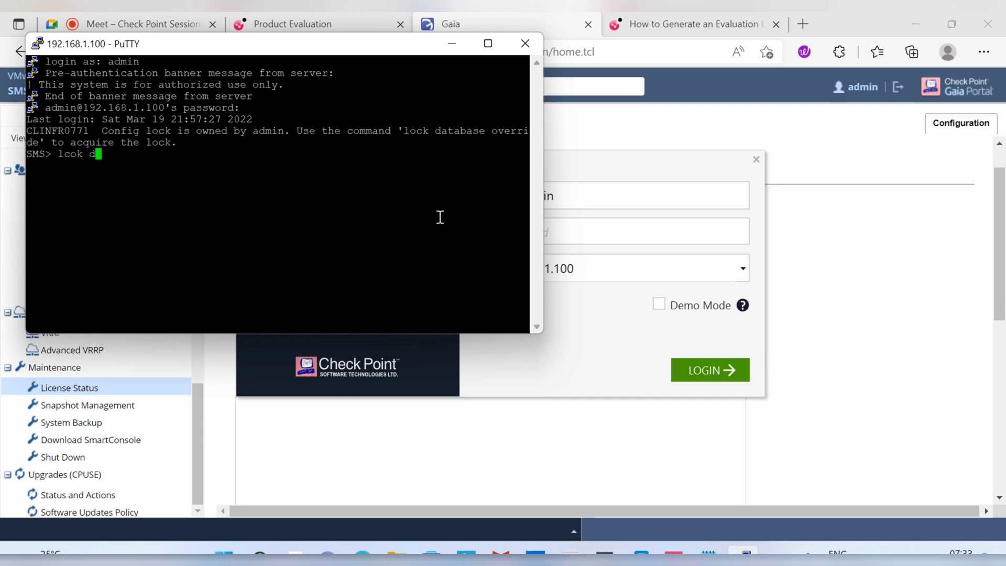
{"action": "key", "text": "Return"}
{"action": "key", "text": "Up"}
{"action": "type", "text": "at"}
{"action": "key", "text": "Return"}
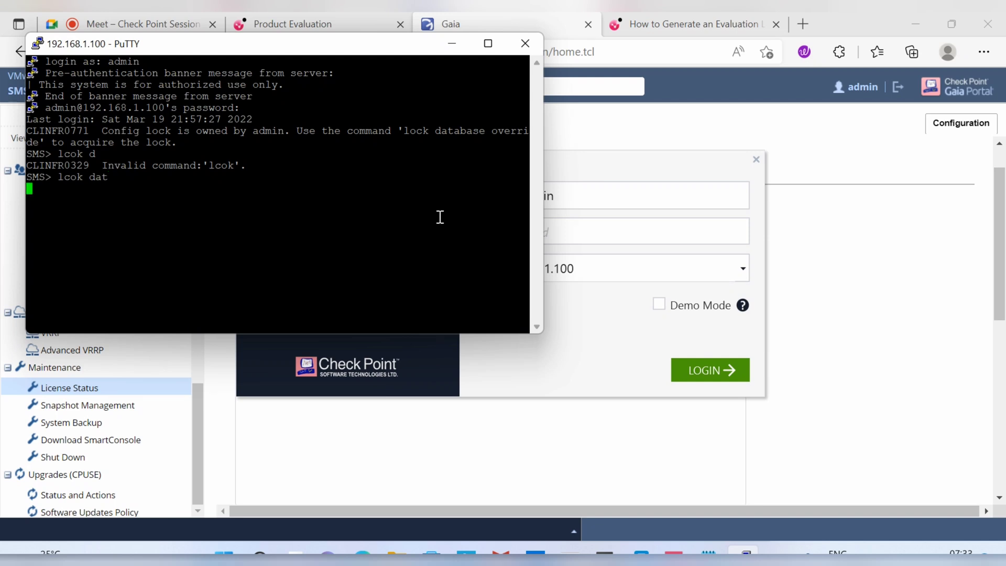
{"action": "key", "text": "Up"}
{"action": "key", "text": "BackSpace"}
{"action": "key", "text": "BackSpace"}
{"action": "key", "text": "BackSpace"}
{"action": "key", "text": "BackSpace"}
{"action": "key", "text": "BackSpace"}
{"action": "key", "text": "BackSpace"}
{"action": "key", "text": "BackSpace"}
{"action": "key", "text": "BackSpace"}
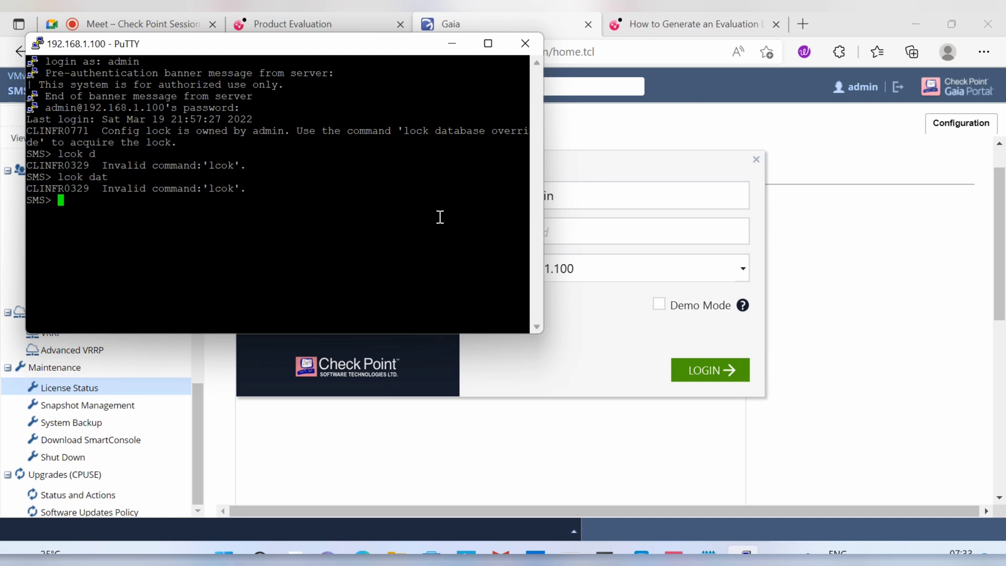
{"action": "type", "text": "lock"}
{"action": "type", "text": "da"}
{"action": "key", "text": "Tab"}
{"action": "type", "text": "ov"}
{"action": "key", "text": "Tab"}
{"action": "key", "text": "Return"}
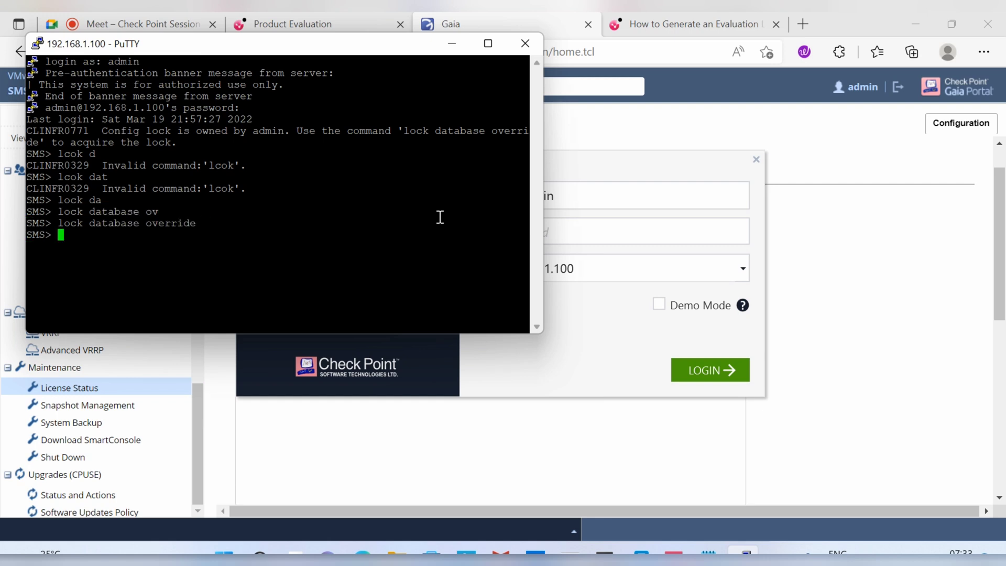
Minimise PuTTY and return to the evaluation license guide page in the browser.
{"action": "left_click", "coordinate": [489, 43]}
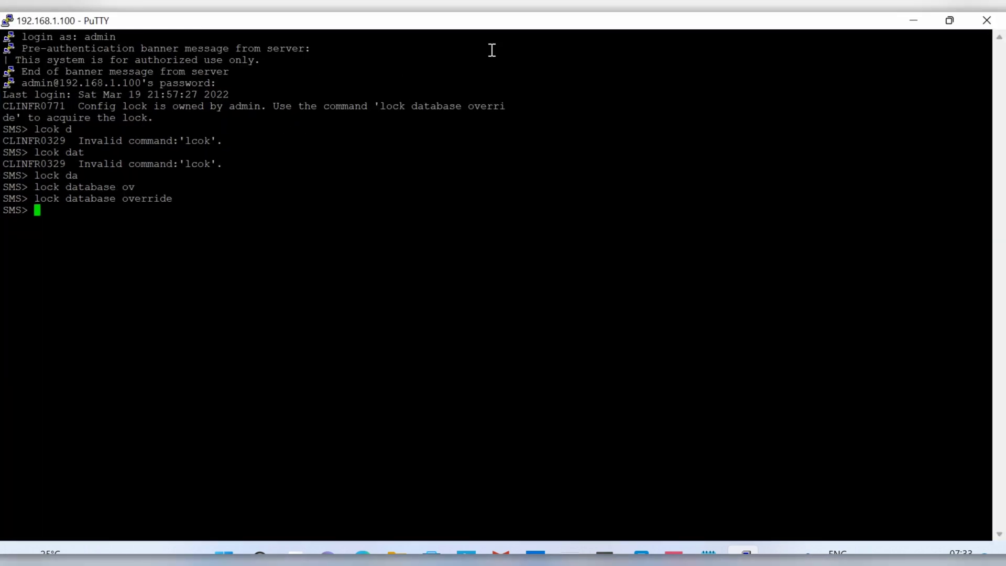
{"action": "left_click", "coordinate": [915, 20]}
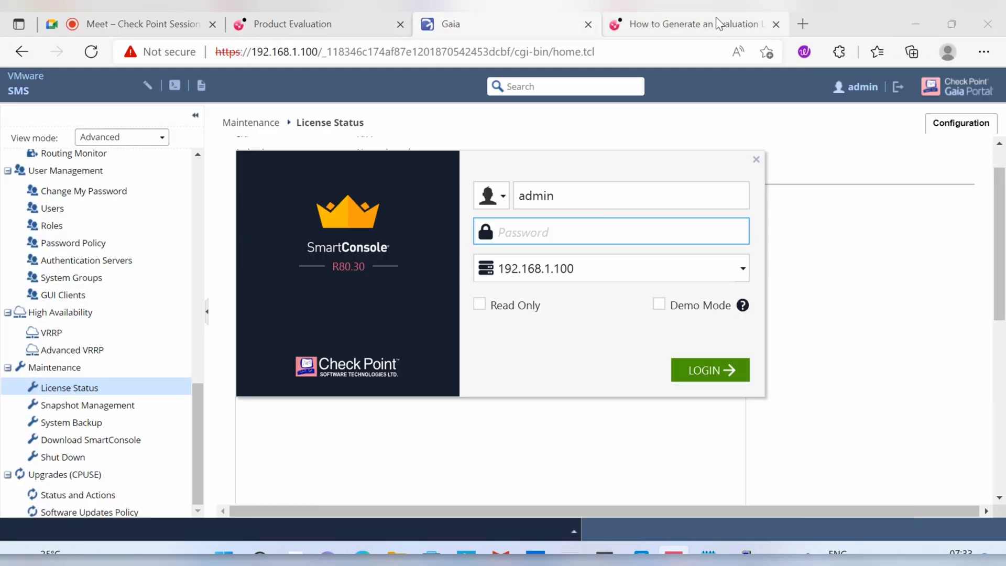
{"action": "left_click", "coordinate": [684, 30]}
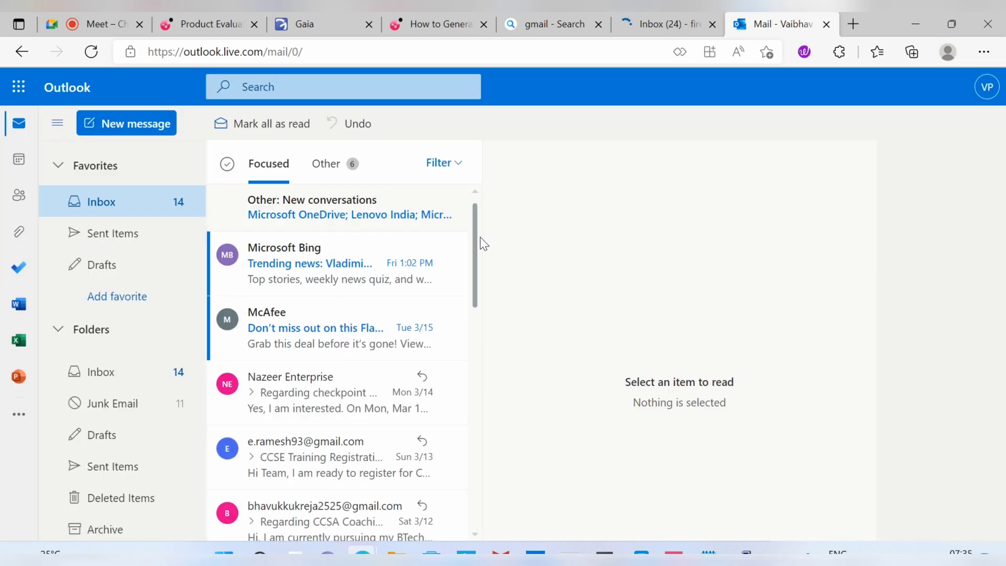
Open the Check Point User Center evaluation email from the Junk Email folder in its own window.
{"action": "left_click", "coordinate": [332, 166]}
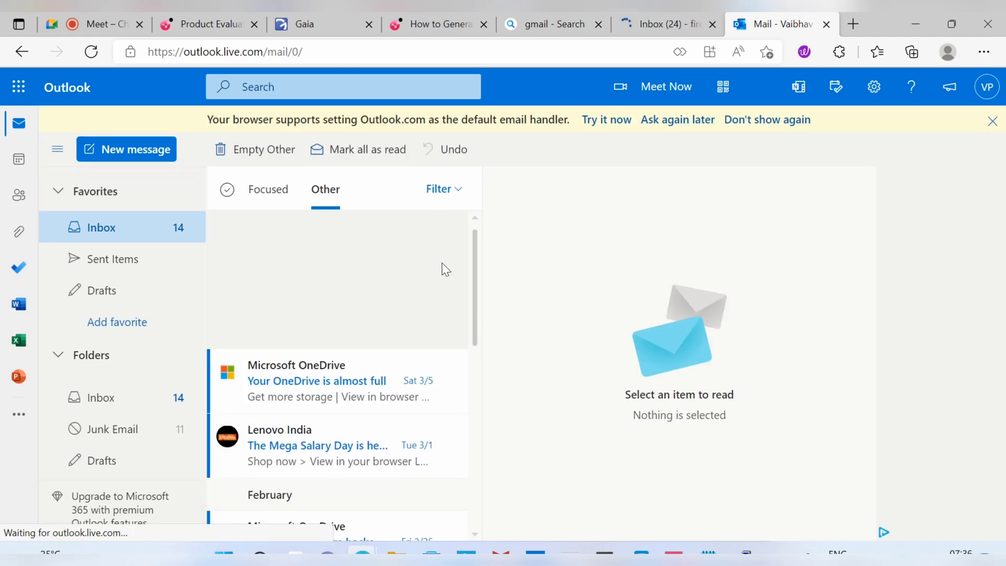
{"action": "left_click", "coordinate": [766, 124]}
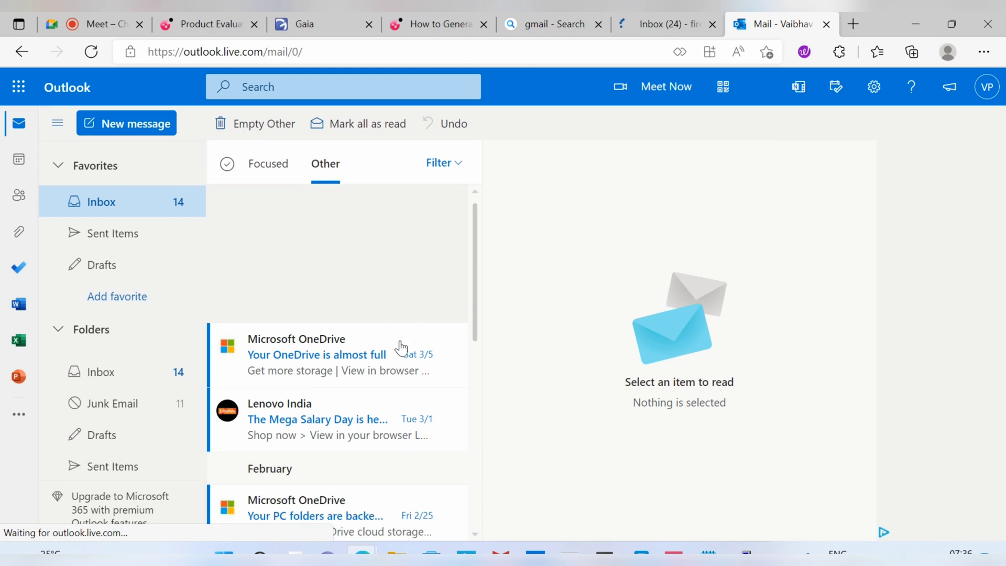
{"action": "left_click", "coordinate": [107, 405]}
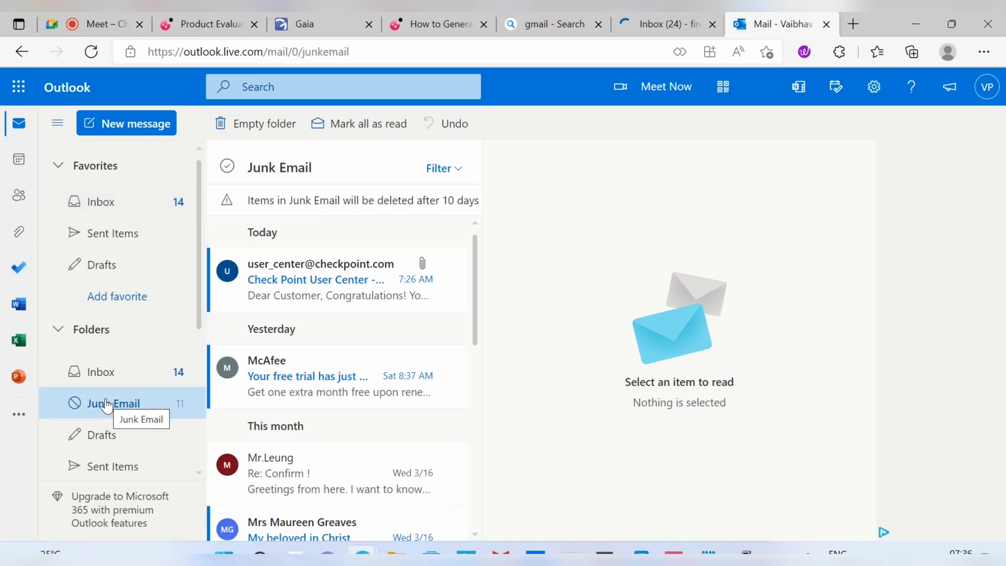
{"action": "left_click", "coordinate": [315, 282]}
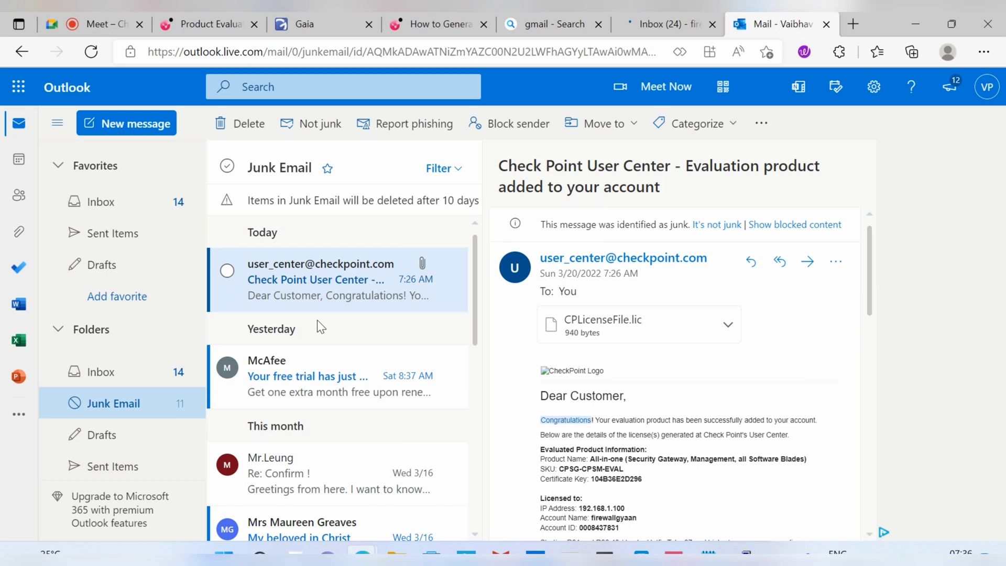
{"action": "double_click", "coordinate": [310, 293]}
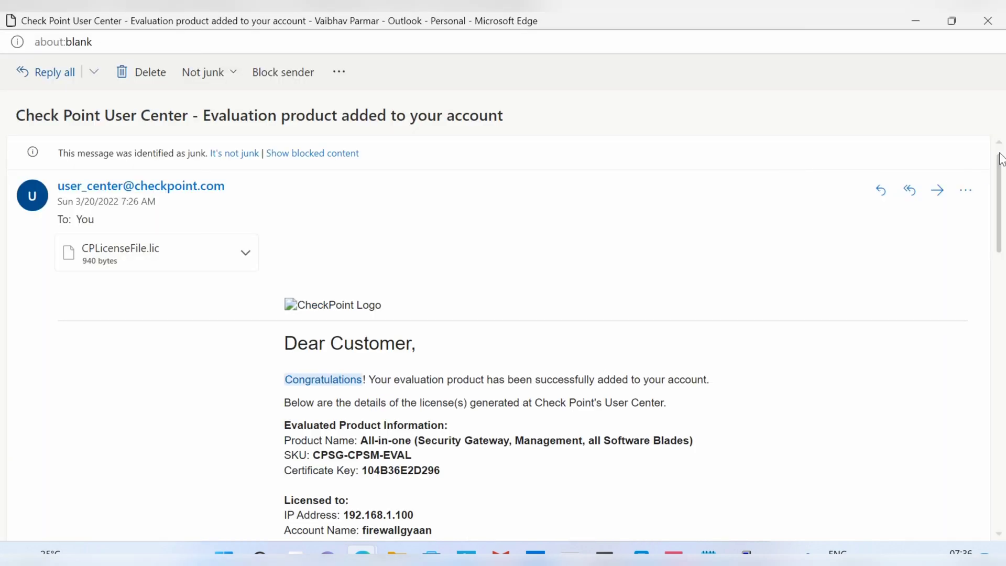
Select and copy the SmartCenter cplic put command from the email body.
{"action": "scroll", "coordinate": [1001, 168], "scroll_direction": "down", "scroll_amount": 2}
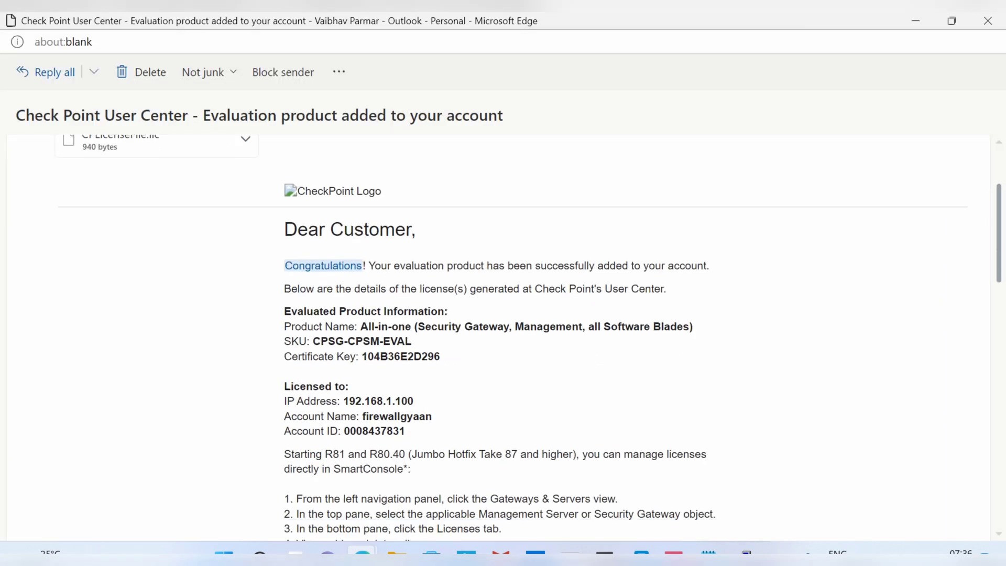
{"action": "scroll", "coordinate": [497, 338], "scroll_direction": "down", "scroll_amount": 1}
{"action": "scroll", "coordinate": [497, 338], "scroll_direction": "down", "scroll_amount": 3}
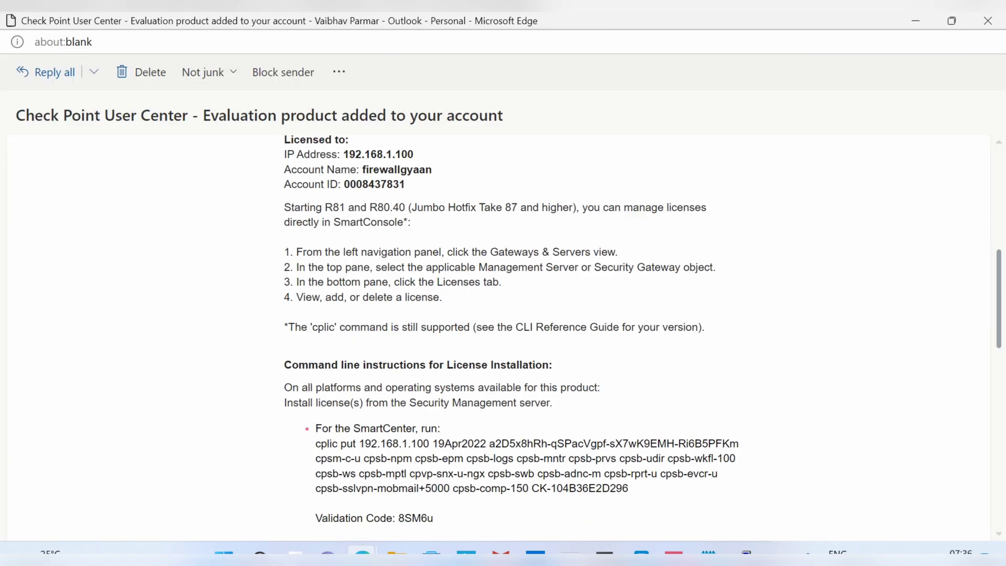
{"action": "scroll", "coordinate": [285, 414], "scroll_direction": "down", "scroll_amount": 2}
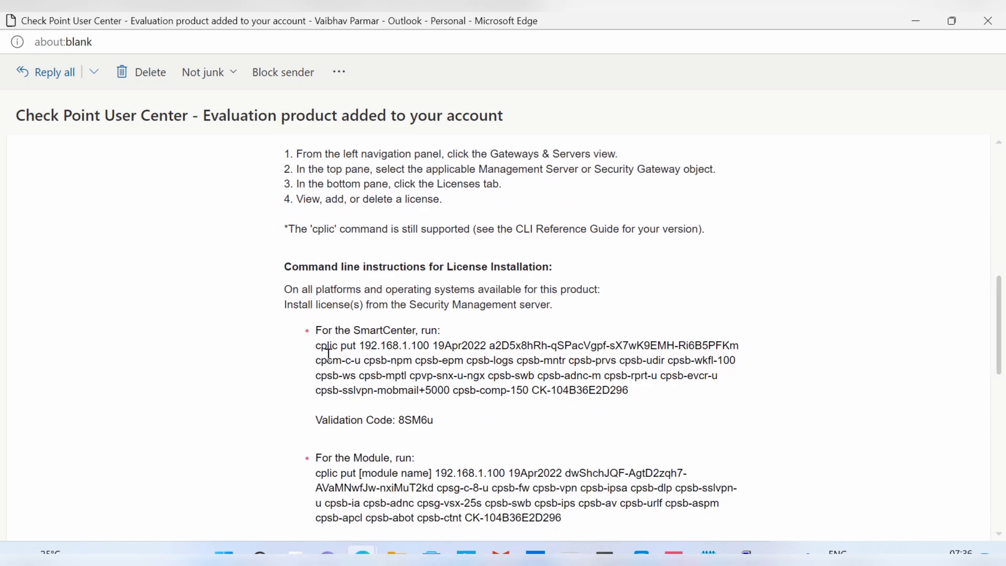
{"action": "left_click_drag", "start_coordinate": [317, 346], "coordinate": [651, 399]}
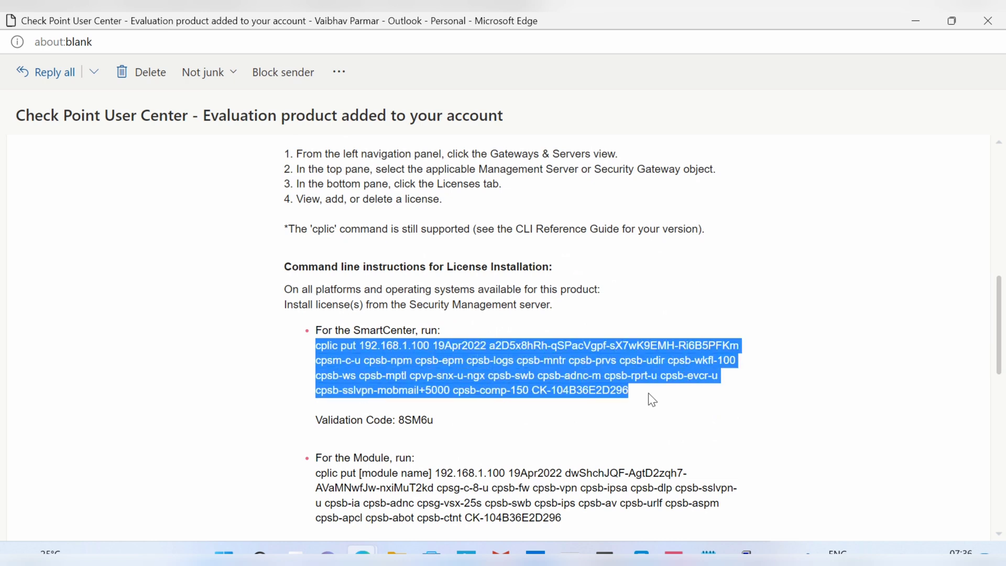
{"action": "right_click", "coordinate": [479, 380]}
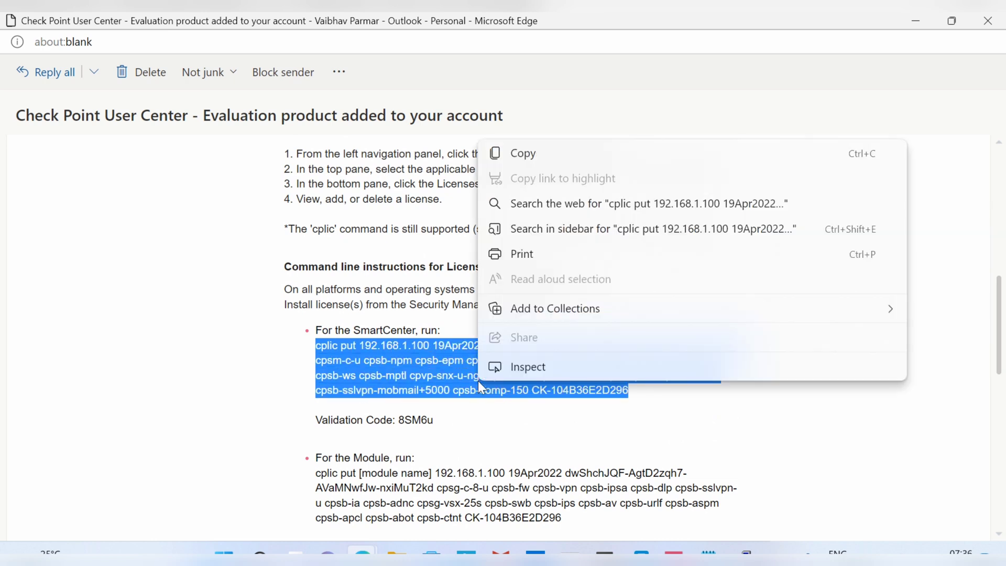
{"action": "left_click", "coordinate": [534, 162]}
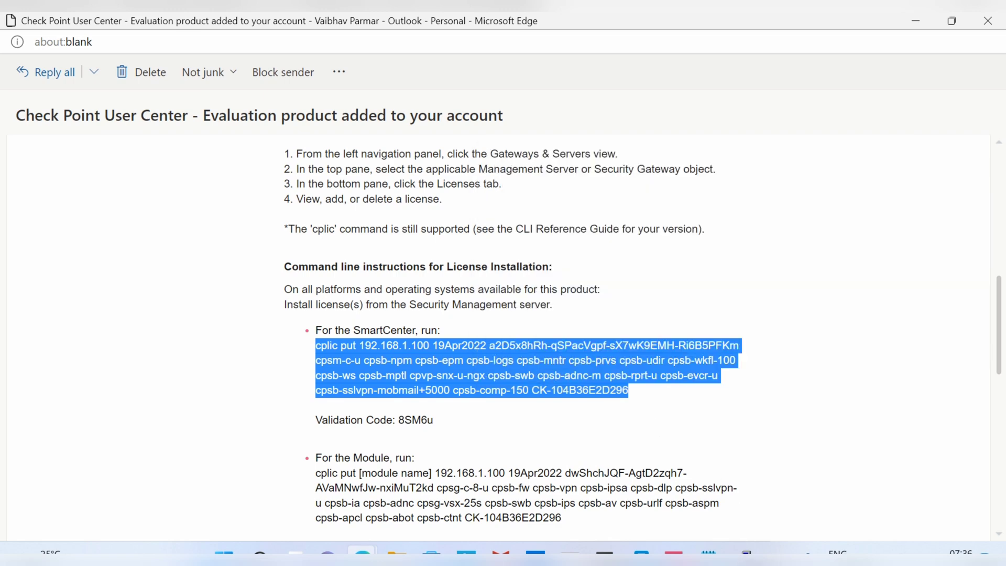
{"action": "key", "text": "alt+Tab"}
Clear the terminal, then paste and run the cplic put command to install the 192.168.1.100 license expiring 19Apr2022.
{"action": "type", "text": "clear"}
{"action": "key", "text": "Return"}
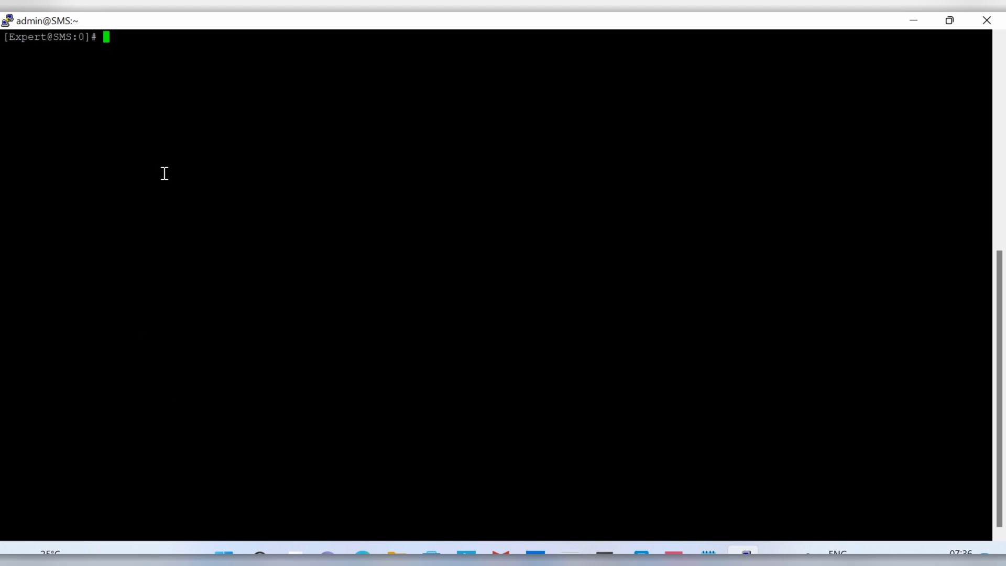
{"action": "key", "text": "Return"}
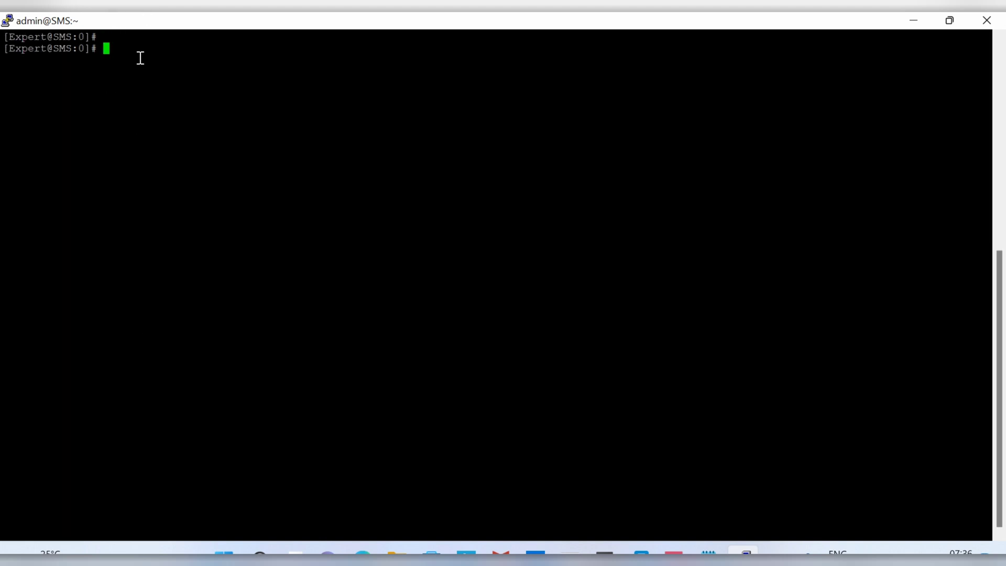
{"action": "right_click", "coordinate": [140, 57]}
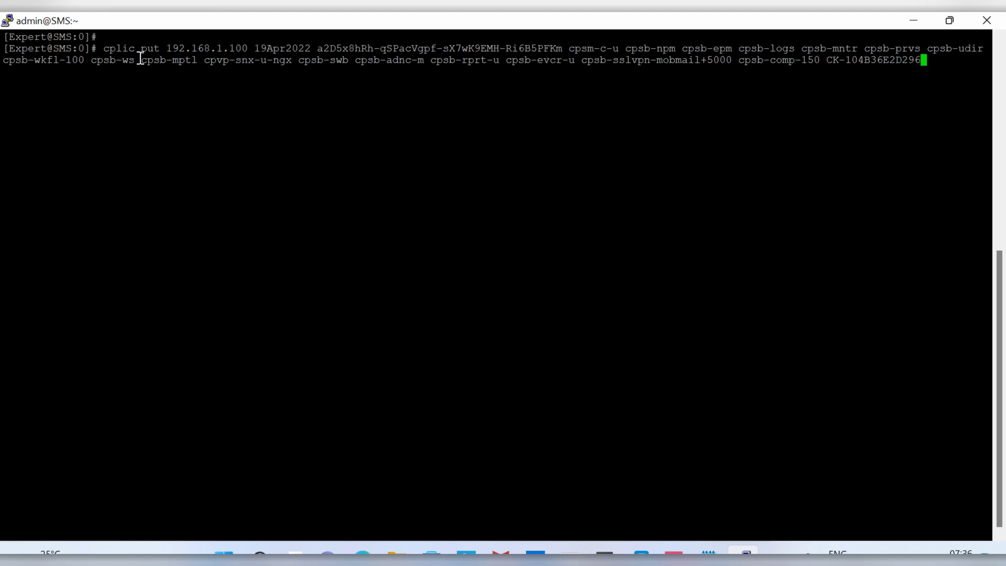
{"action": "key", "text": "Return"}
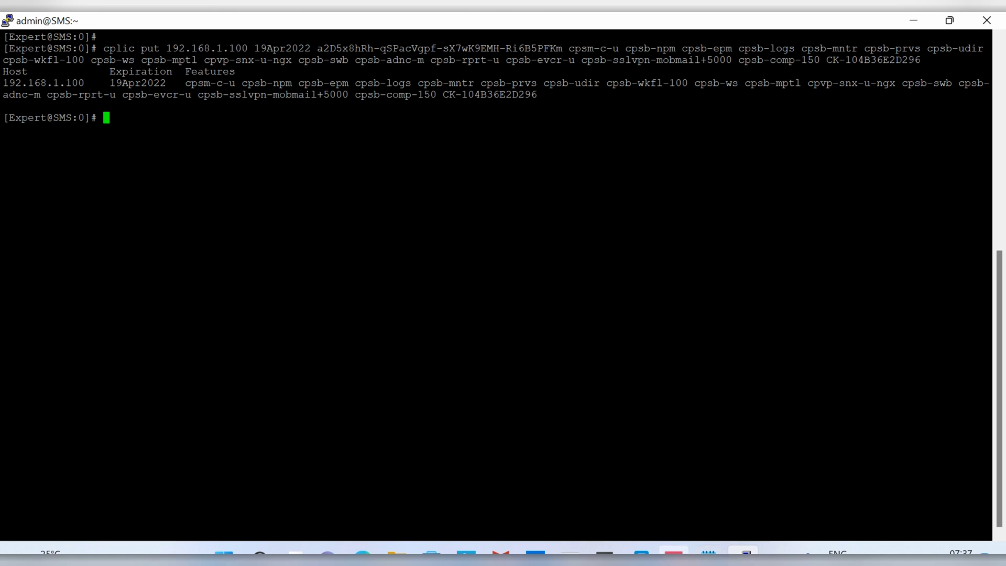
{"action": "left_click", "coordinate": [673, 551]}
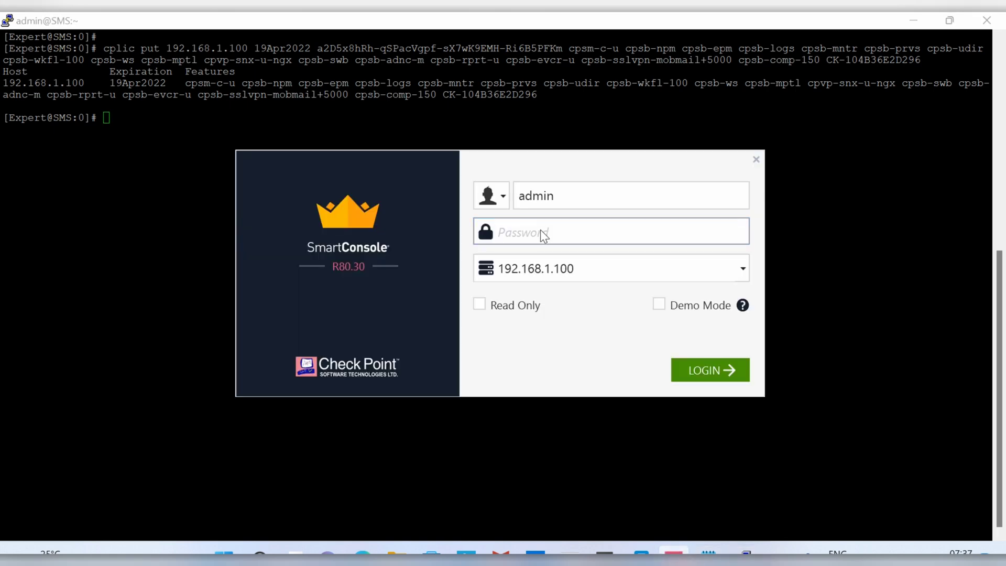
Log in to SmartConsole on 192.168.1.100 with the admin password and dismiss the /var/log low disk space notice.
{"action": "type", "text": "********"}
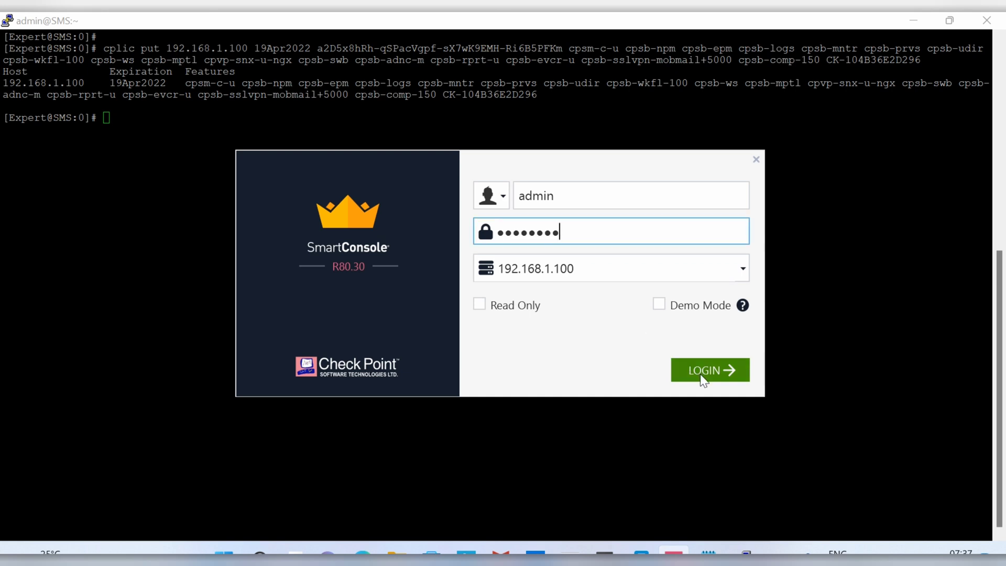
{"action": "left_click", "coordinate": [702, 376]}
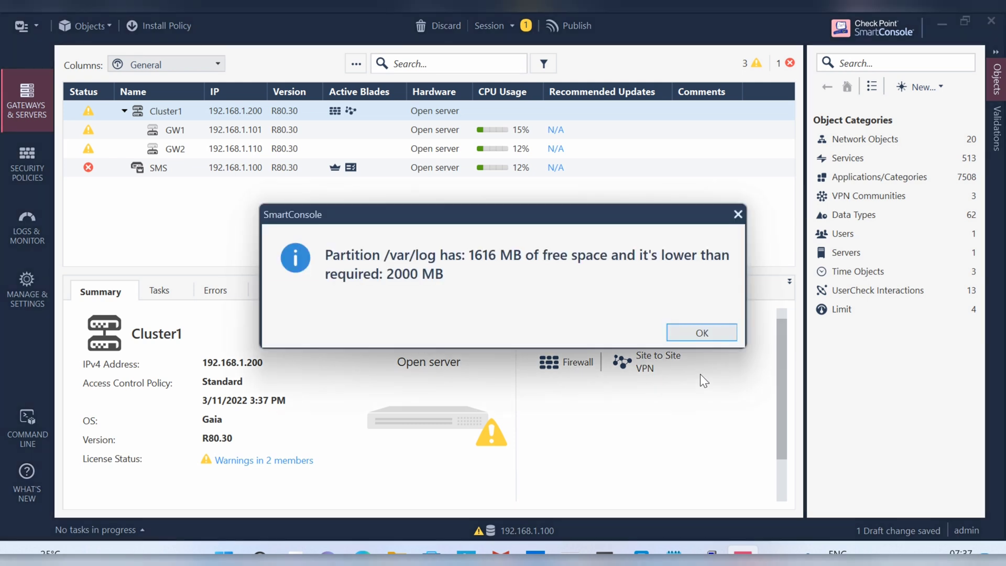
{"action": "left_click", "coordinate": [711, 337]}
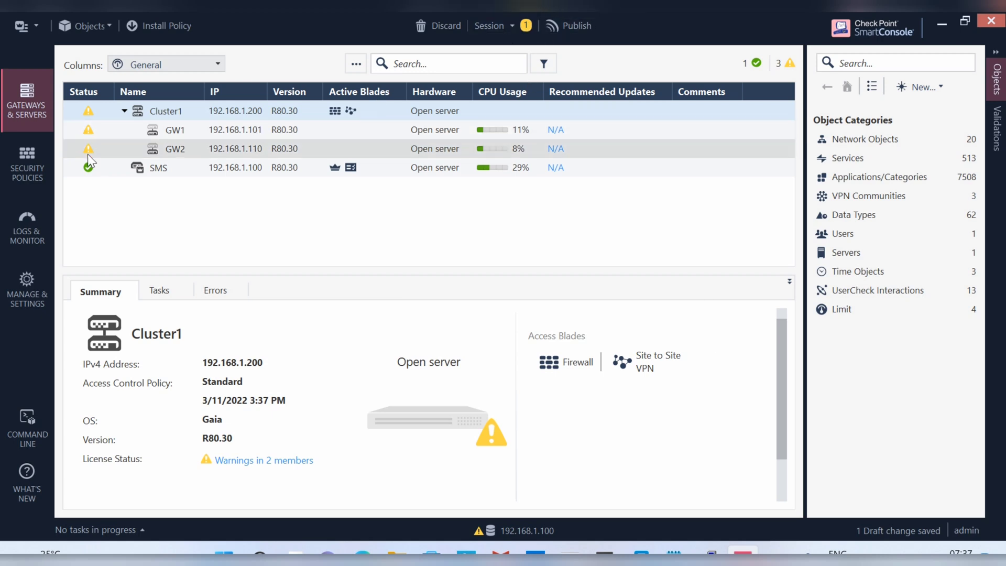
{"action": "left_click", "coordinate": [36, 26]}
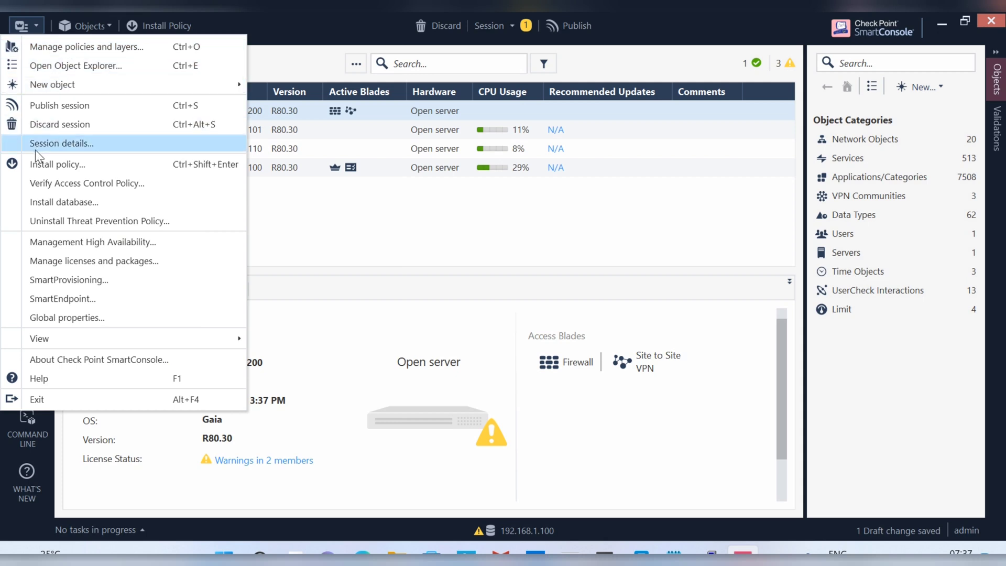
Choose Manage licenses and packages from the SmartConsole menu to launch SmartUpdate.
{"action": "left_click", "coordinate": [72, 260]}
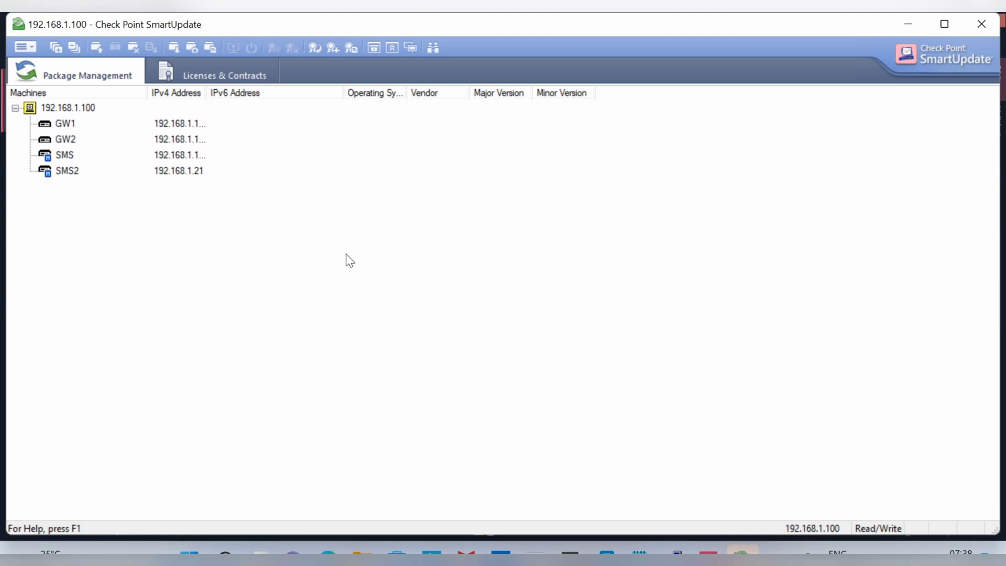
Show Licenses & Contracts with the IPv4 Address column widened, then select GW1.
{"action": "left_click", "coordinate": [232, 79]}
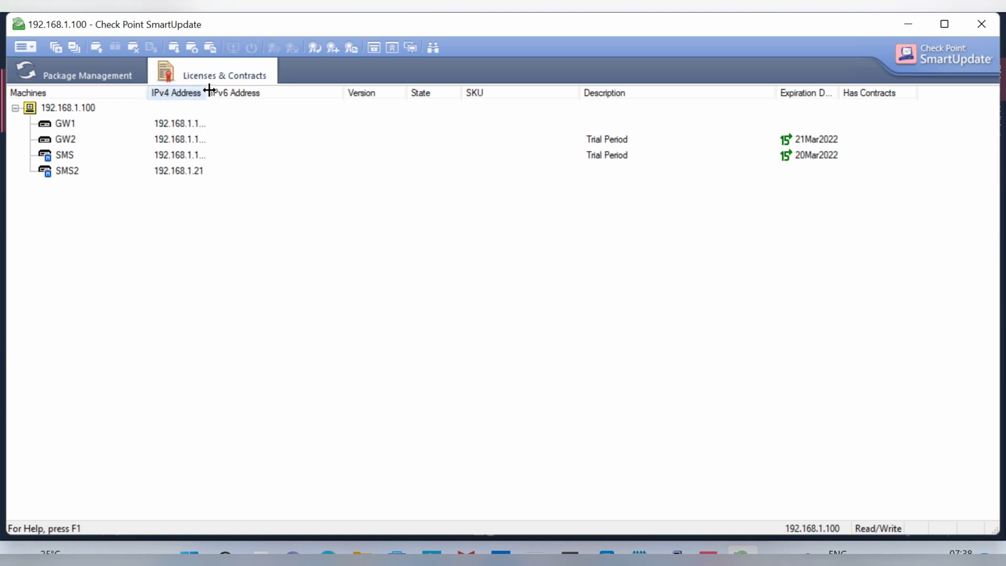
{"action": "left_click_drag", "start_coordinate": [205, 93], "coordinate": [297, 87]}
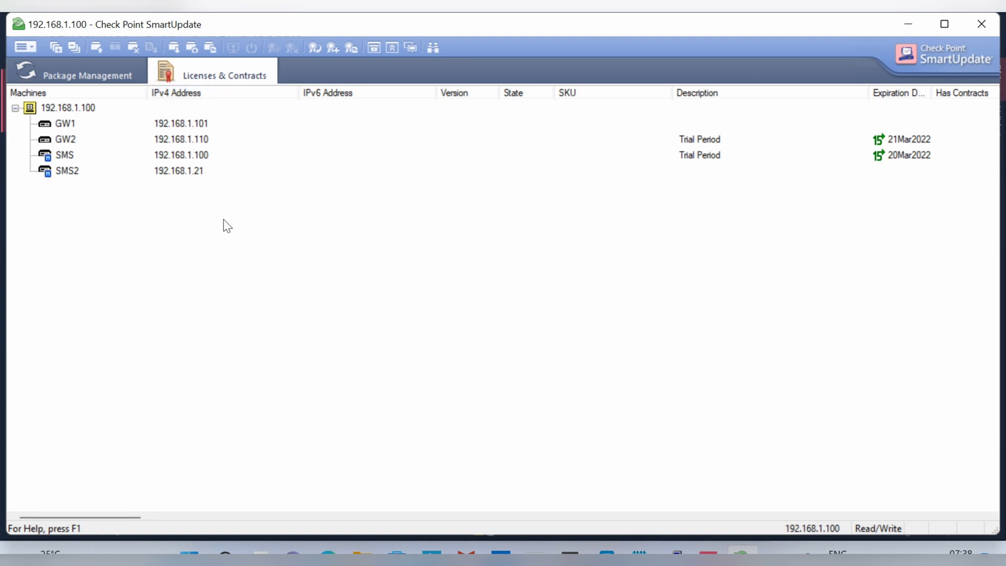
{"action": "left_click", "coordinate": [64, 126]}
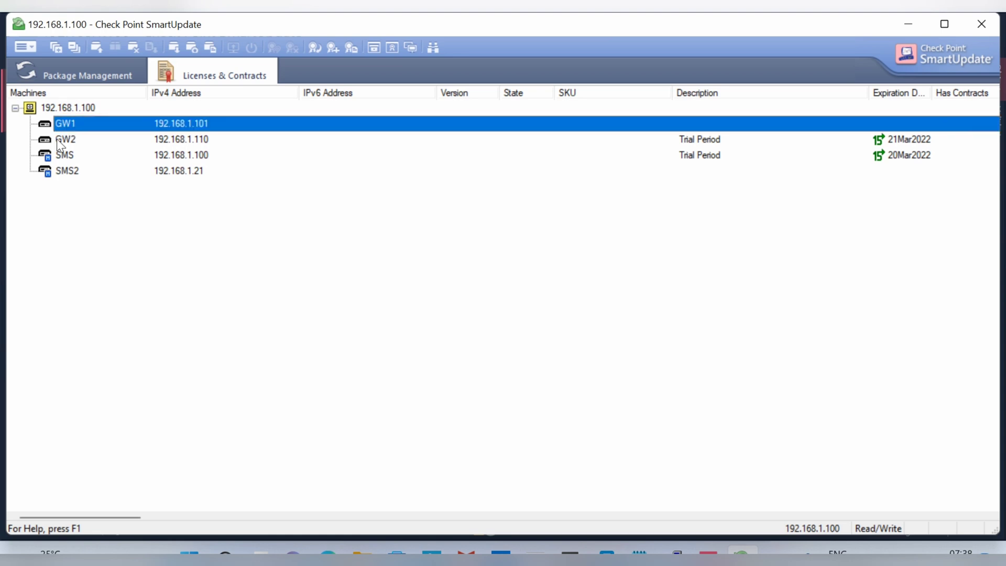
{"action": "left_click", "coordinate": [58, 140]}
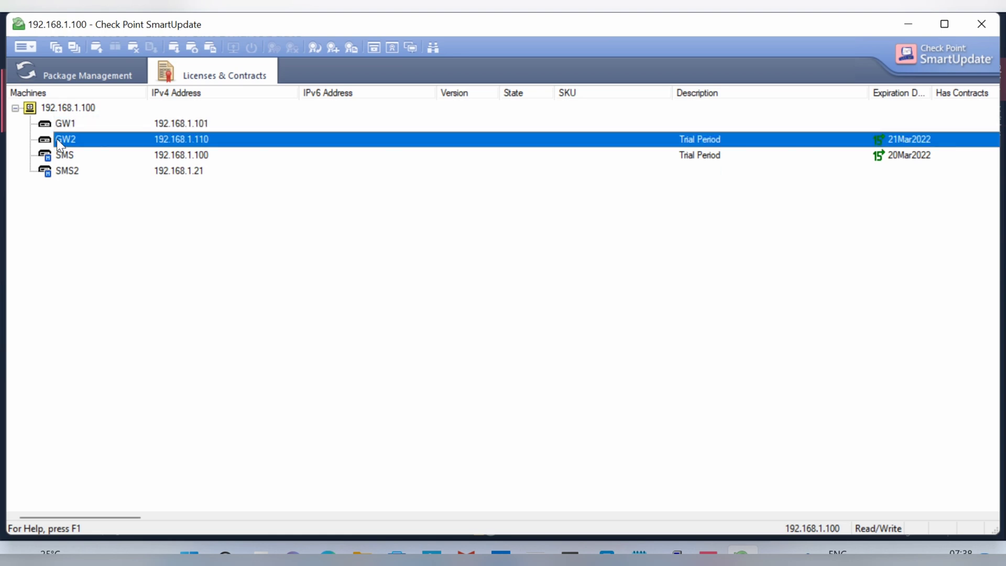
{"action": "left_click", "coordinate": [693, 238]}
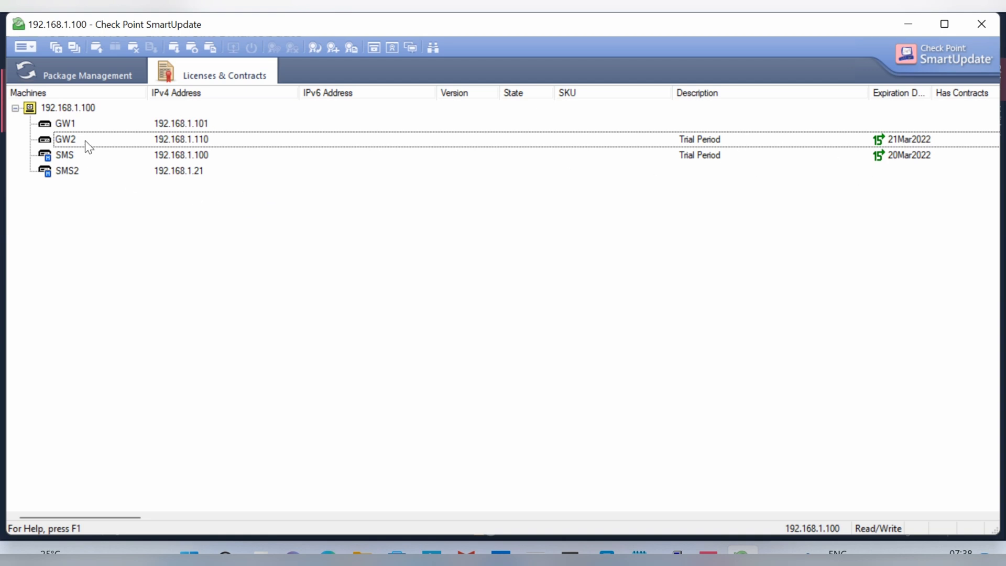
{"action": "left_click", "coordinate": [73, 123]}
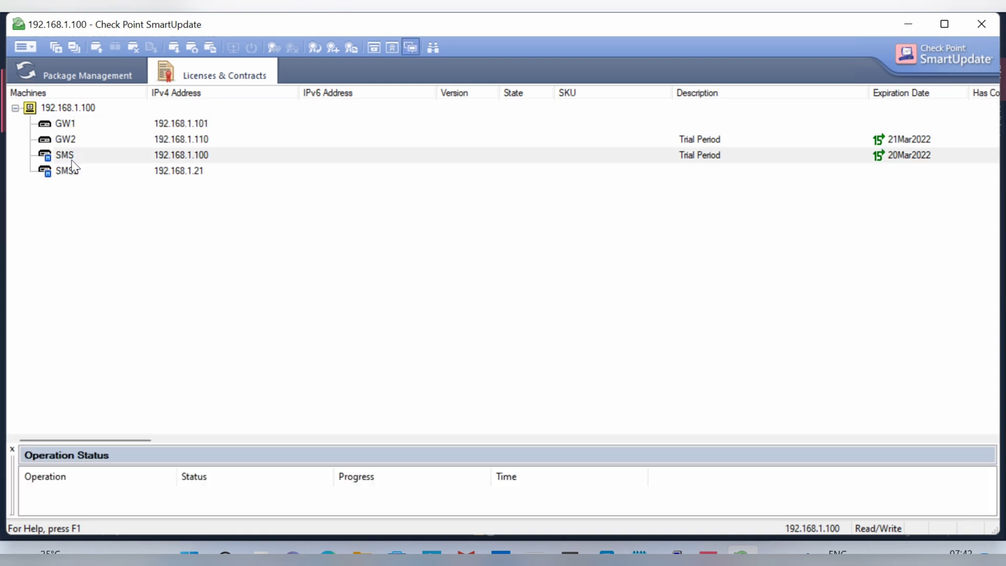
Run Get Licenses on the SMS twice so its cpsm-c-u license expiring 19Apr2022 is listed.
{"action": "right_click", "coordinate": [72, 162]}
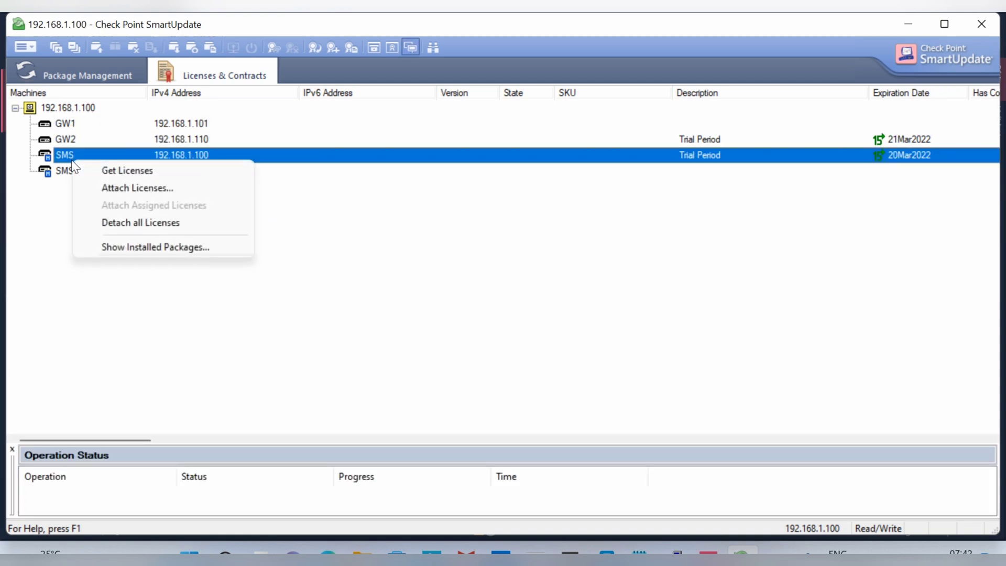
{"action": "left_click", "coordinate": [139, 171]}
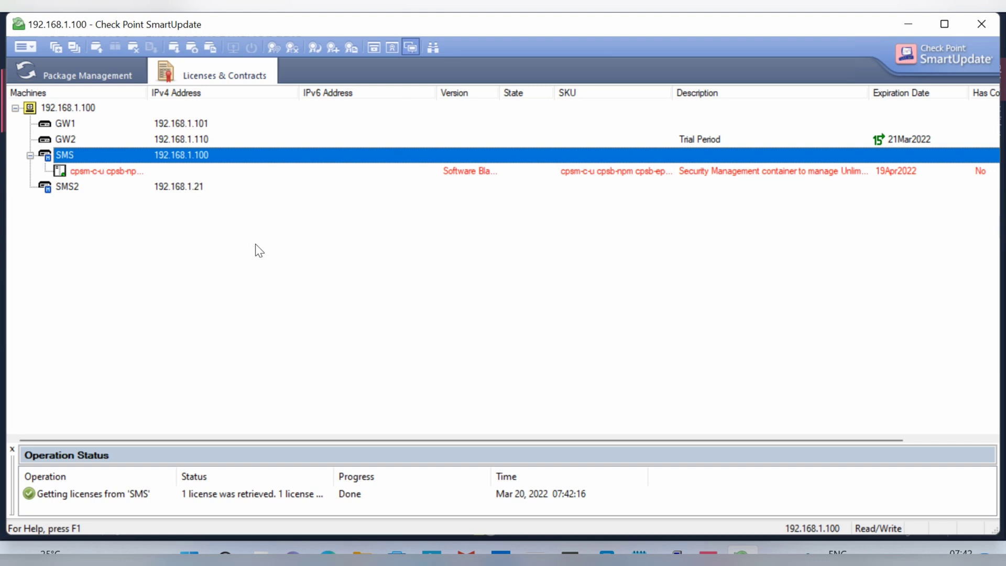
{"action": "right_click", "coordinate": [86, 151]}
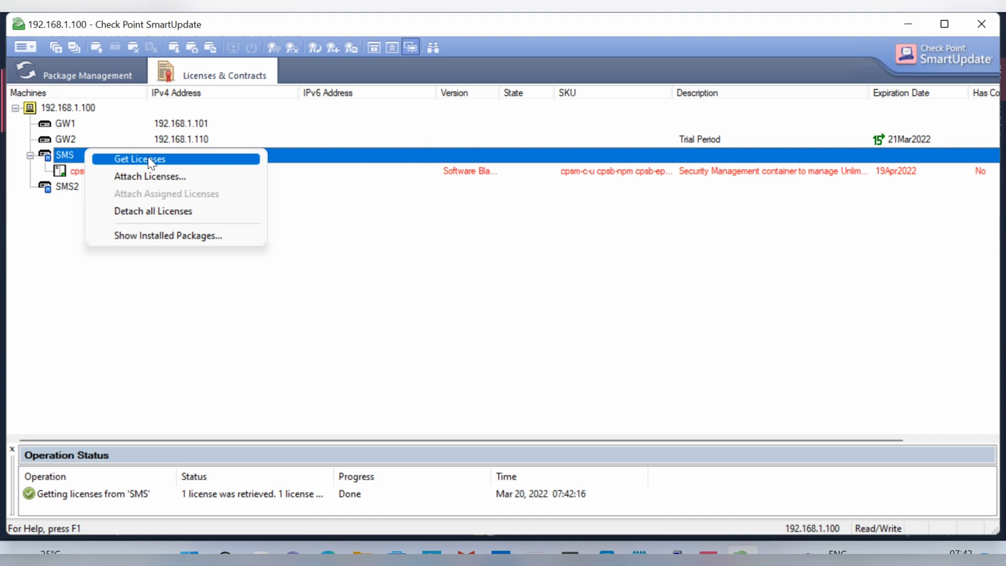
{"action": "left_click", "coordinate": [154, 159]}
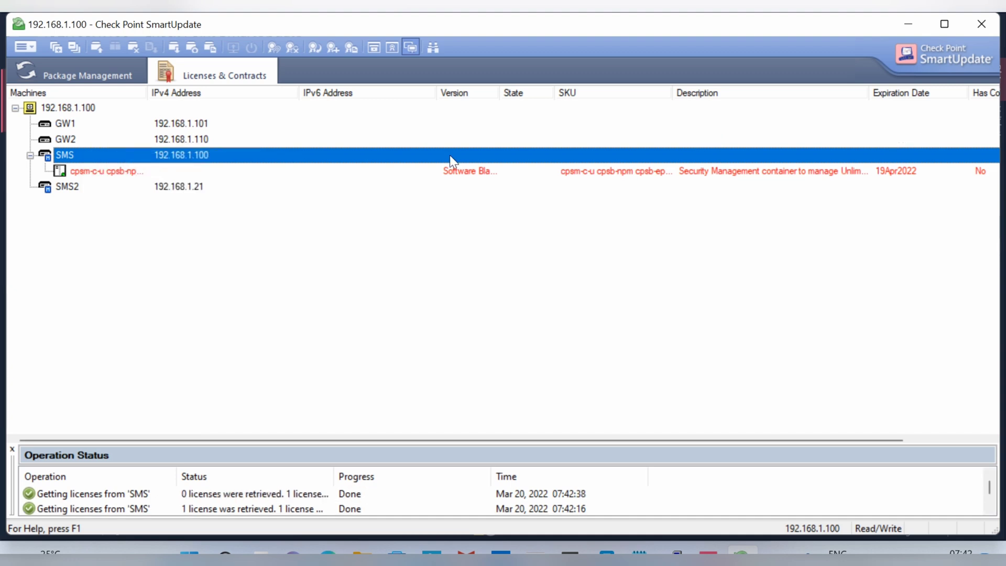
{"action": "left_click", "coordinate": [889, 172]}
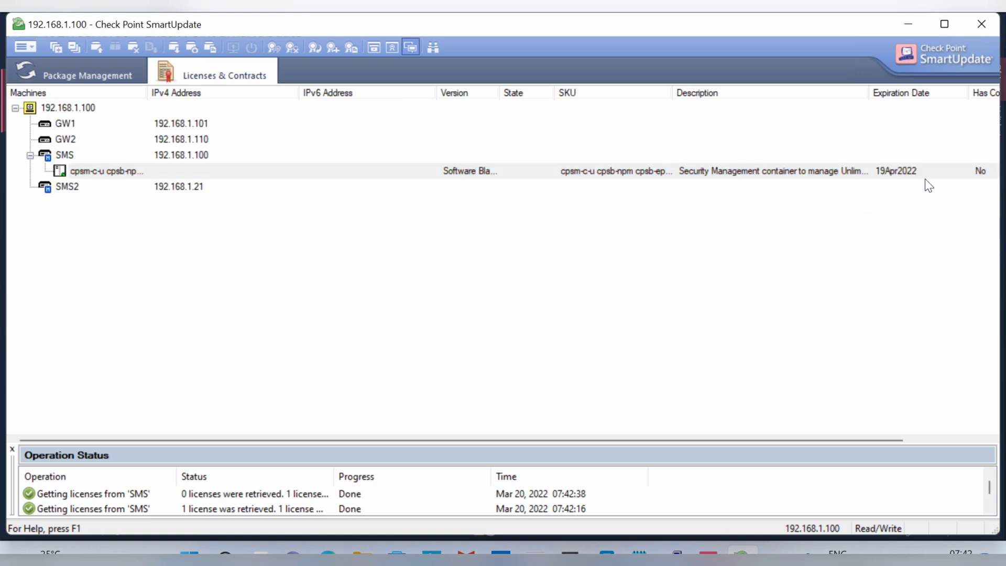
{"action": "left_click", "coordinate": [826, 262]}
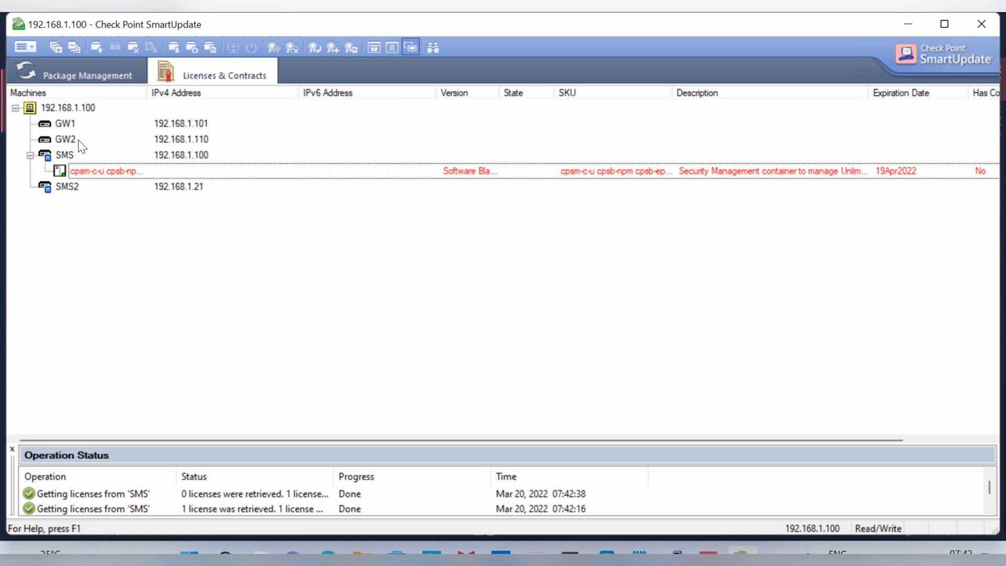
{"action": "left_click", "coordinate": [87, 124]}
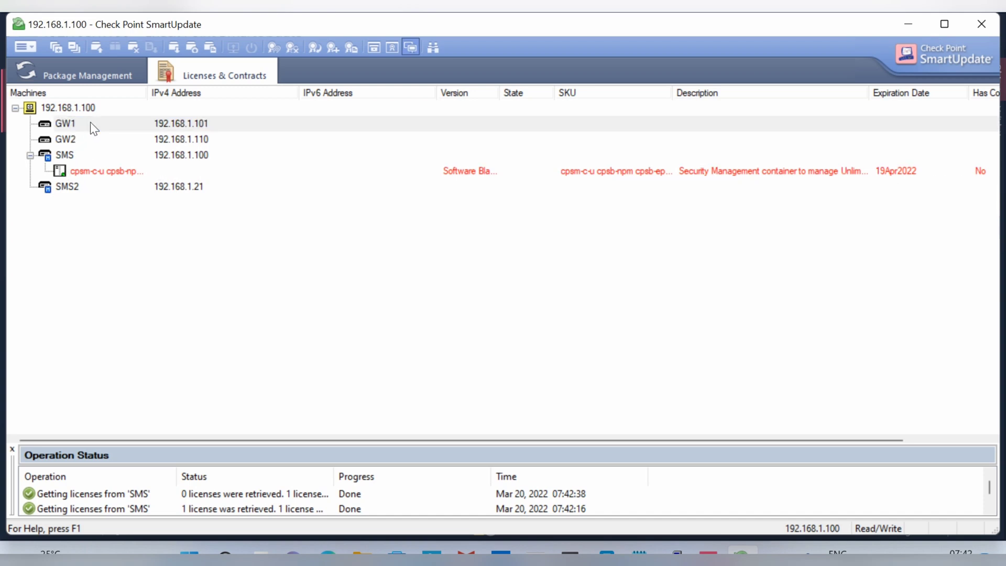
Run Get Licenses on GW1 and GW2, showing their Trial Period licenses expiring 21Mar2022.
{"action": "right_click", "coordinate": [93, 127]}
{"action": "left_click", "coordinate": [140, 133]}
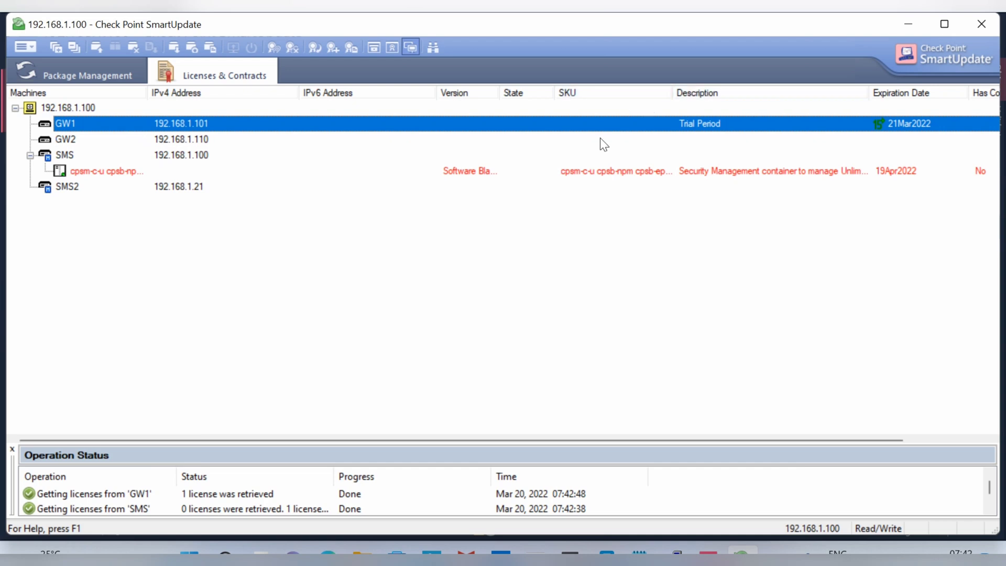
{"action": "right_click", "coordinate": [99, 140]}
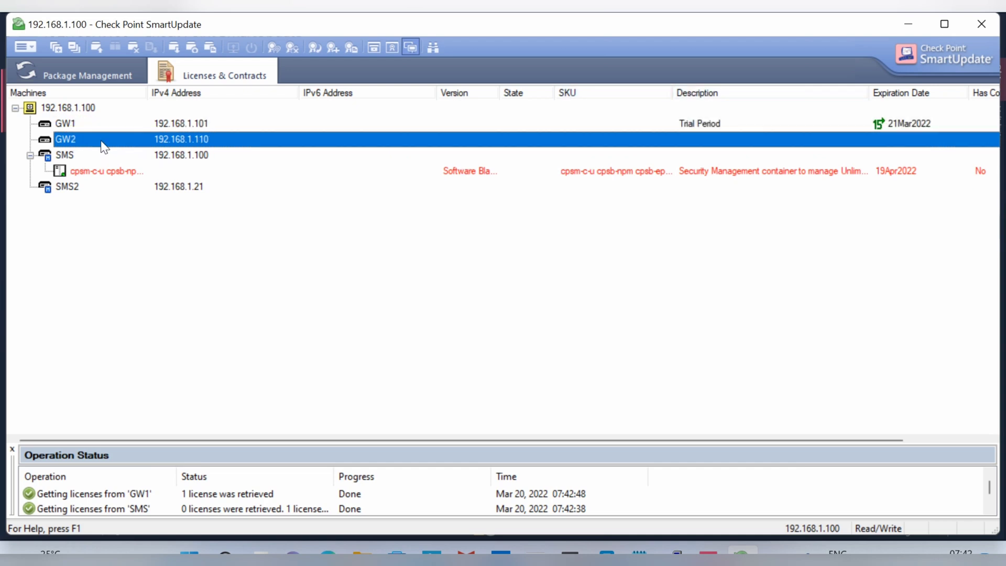
{"action": "left_click", "coordinate": [137, 152]}
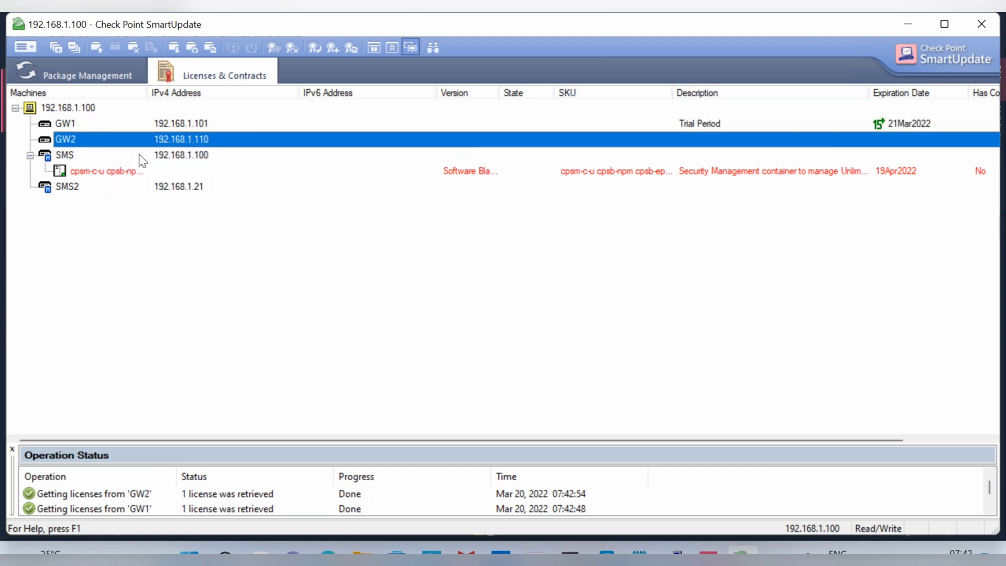
{"action": "left_click", "coordinate": [94, 172]}
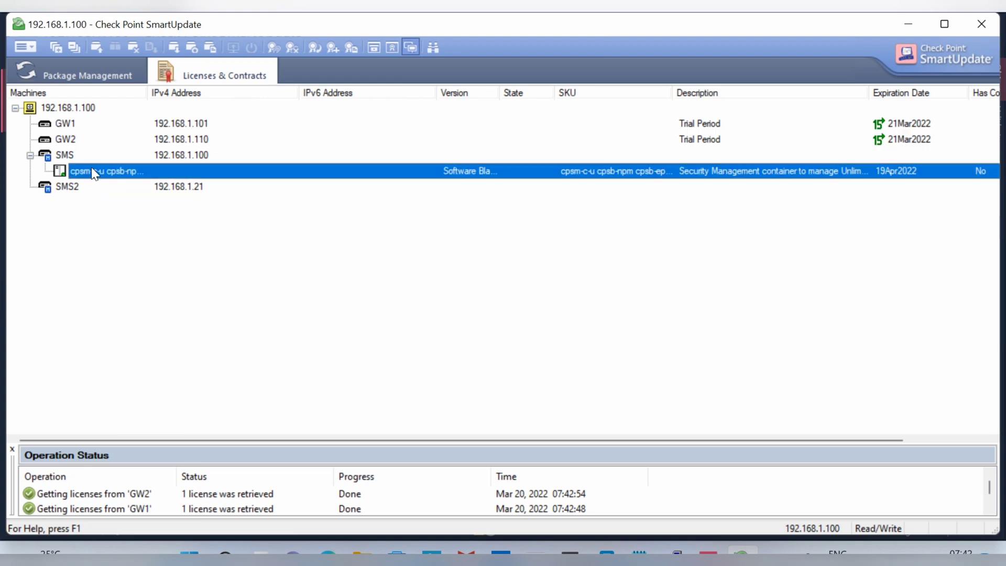